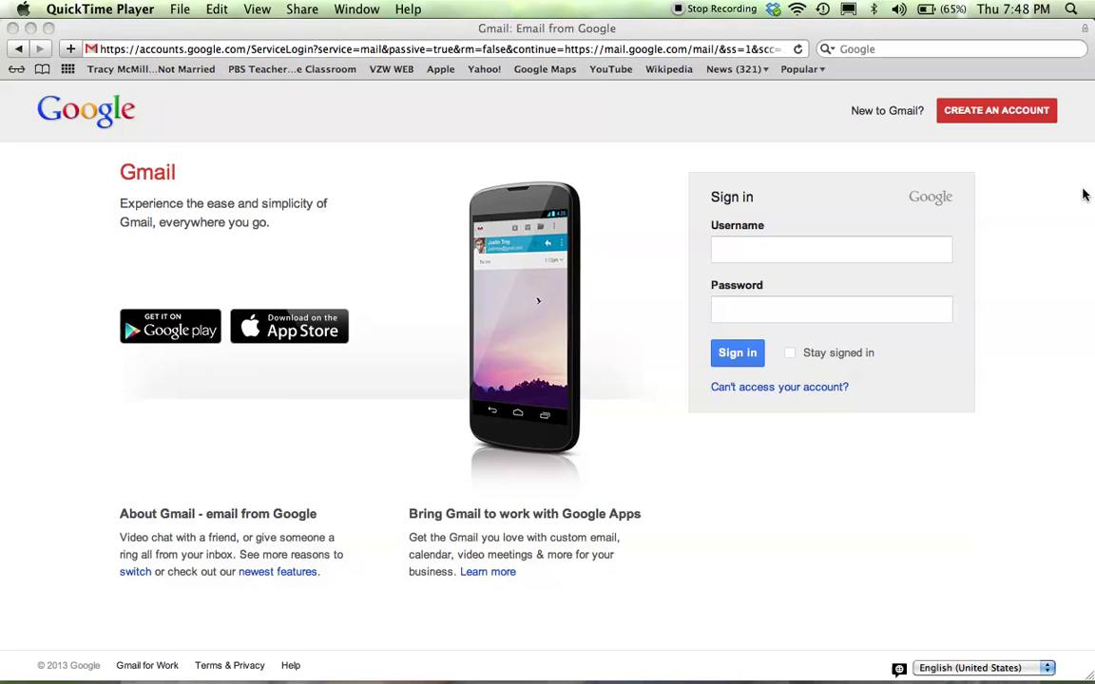
Sign in to Gmail with the account's username and password
left_click(909, 248)
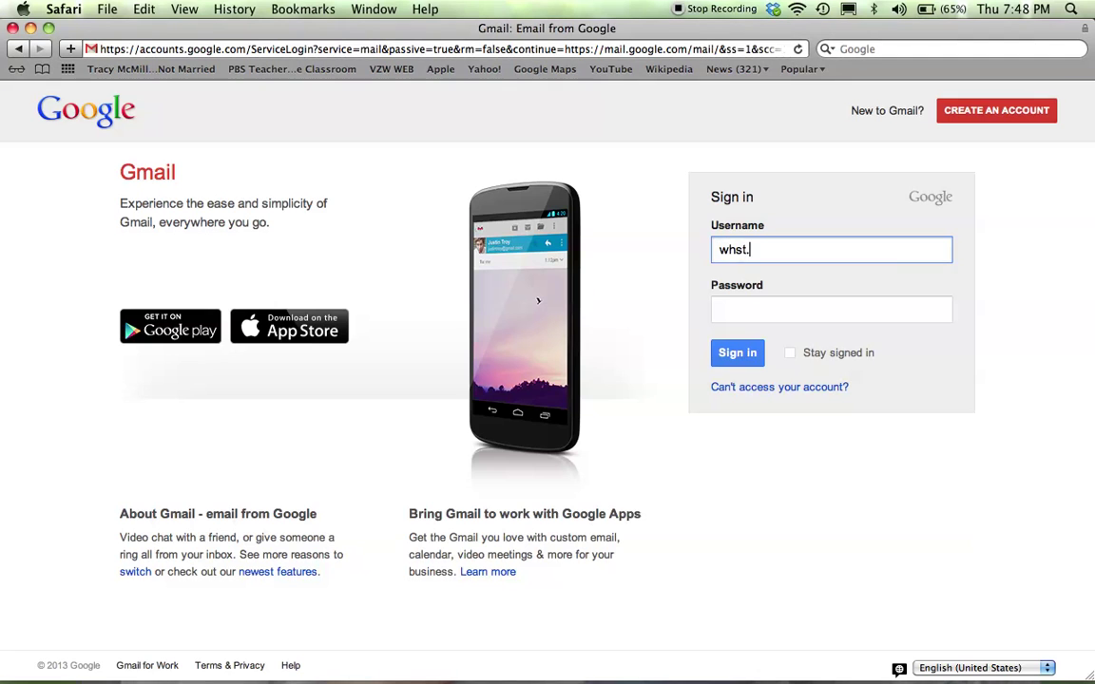
key("Tab")
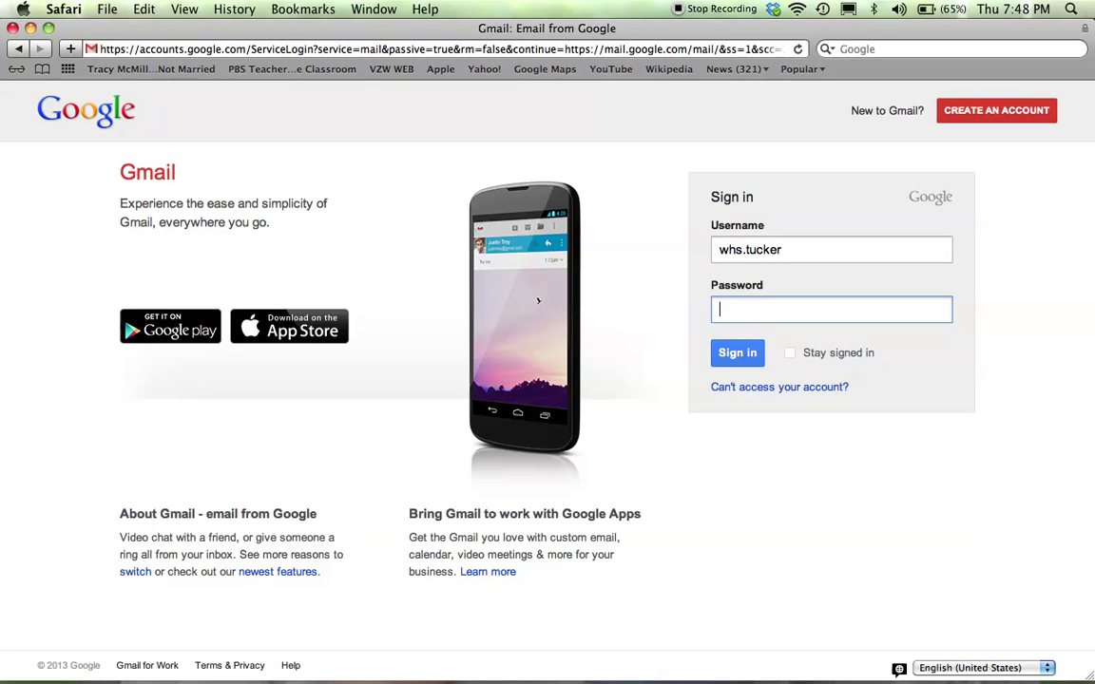
type("••••••")
key("Return")
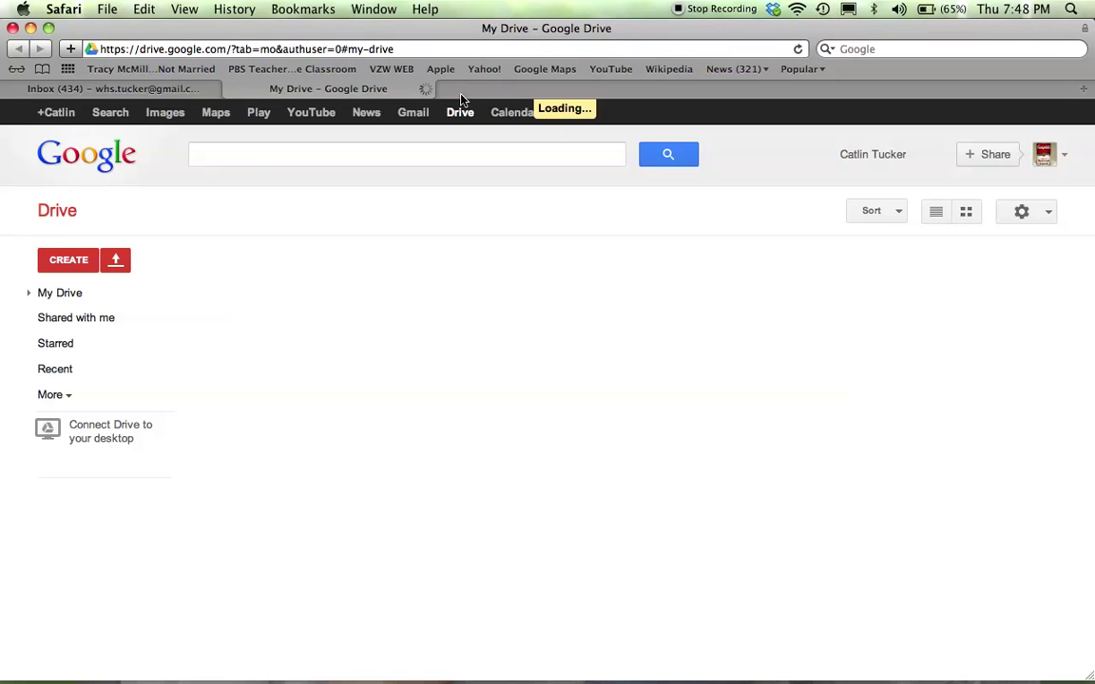
Start a new presentation from Google Drive's Create menu
left_click(69, 260)
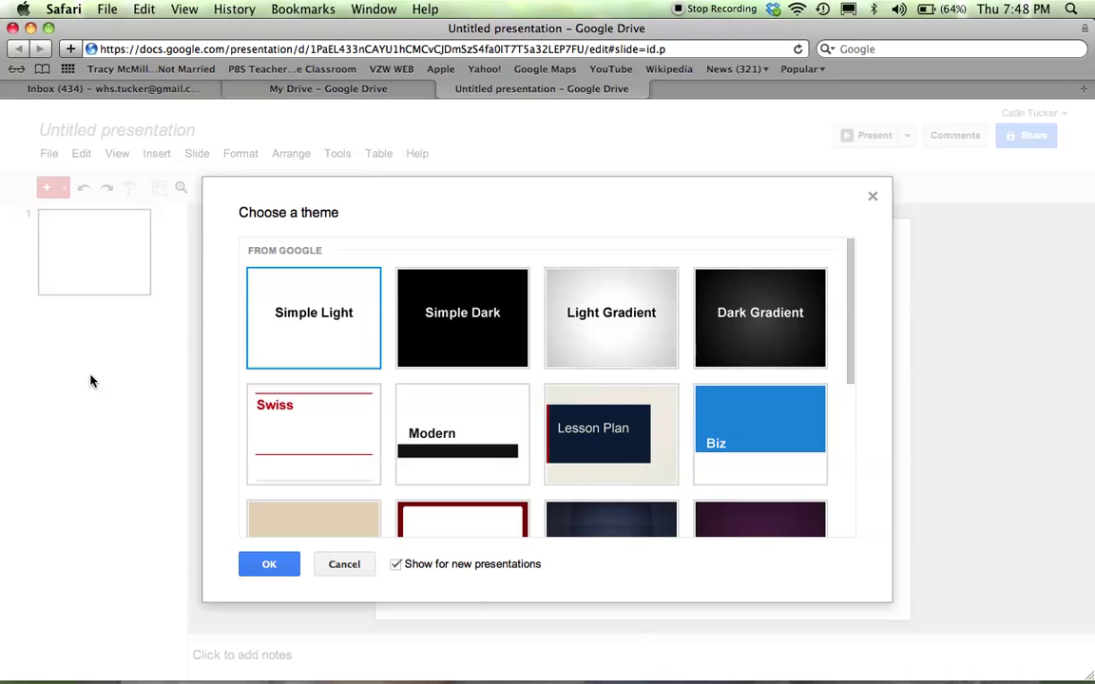
Scroll the theme list and apply the Sketched theme
scroll(564, 304, "down", 2)
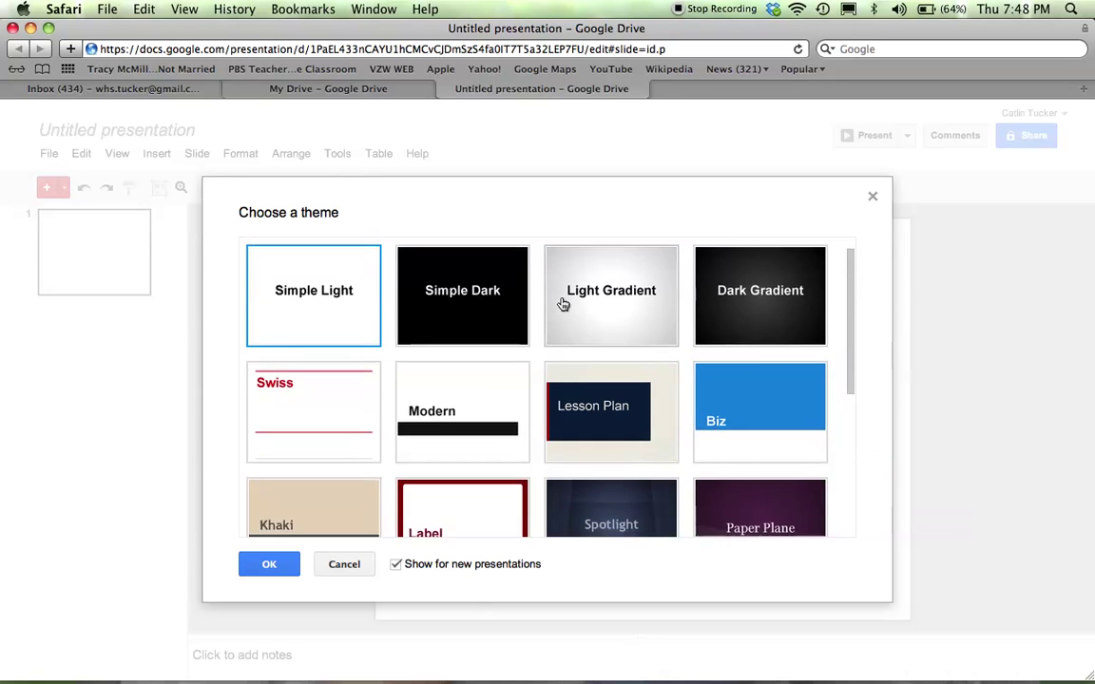
scroll(563, 312, "down", 4)
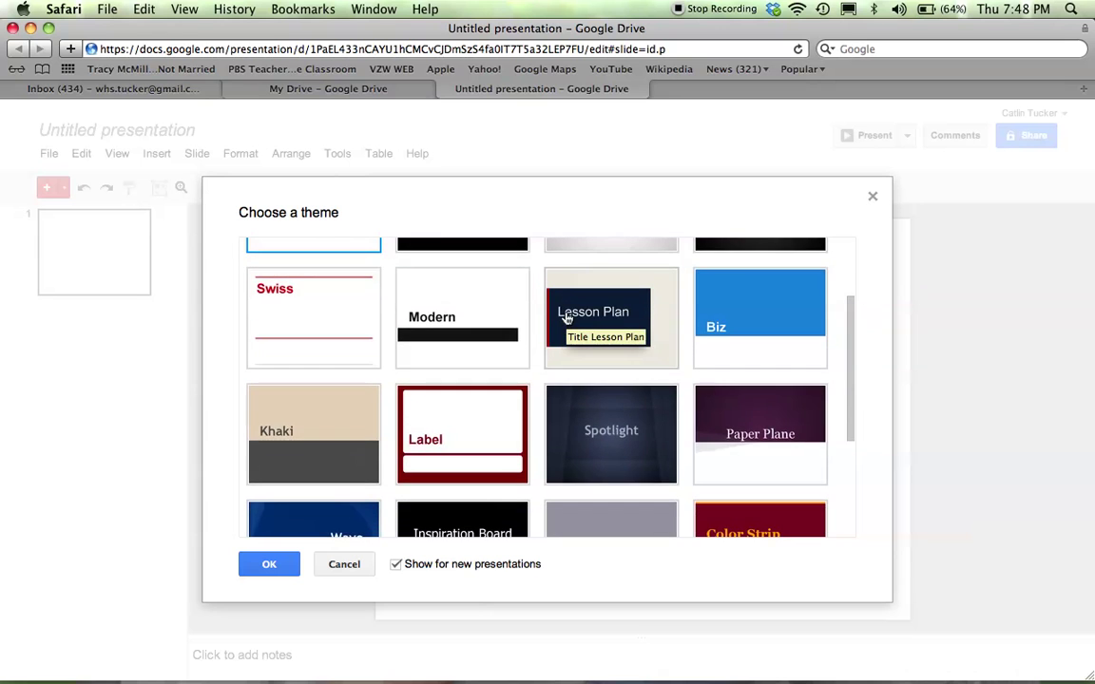
scroll(566, 318, "down", 9)
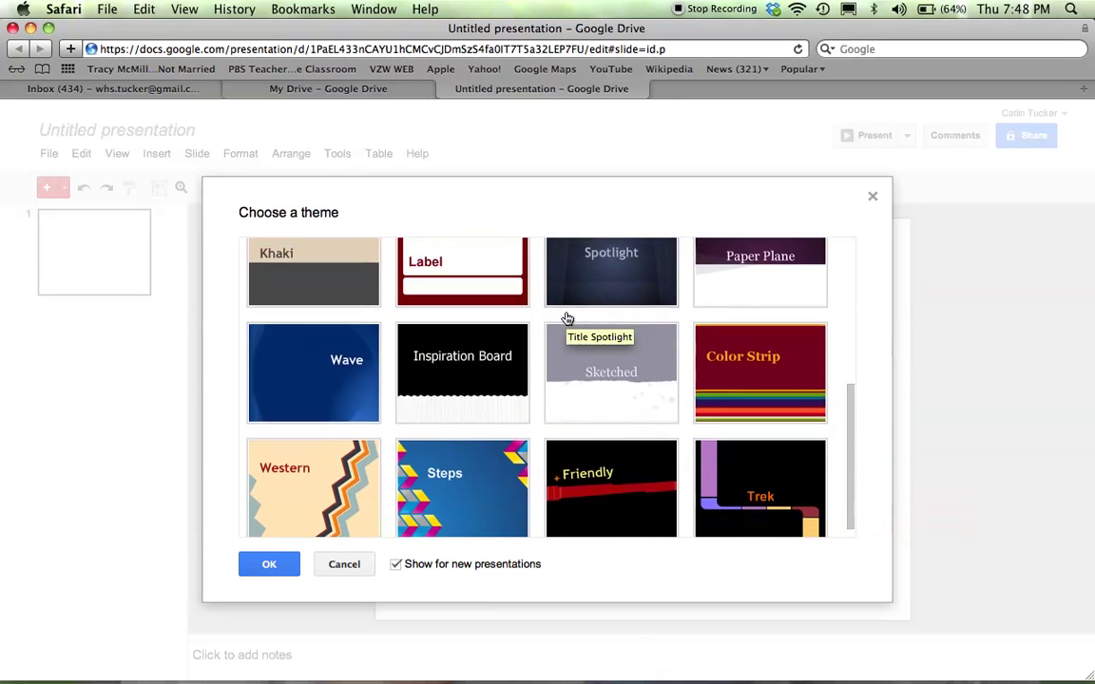
left_click(634, 373)
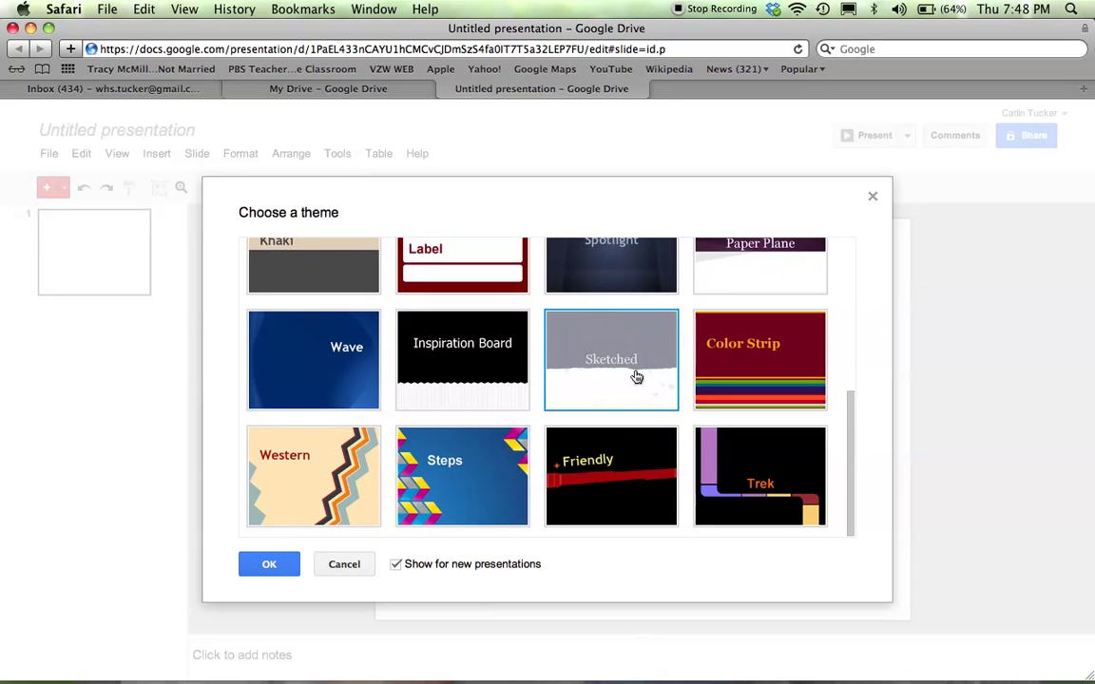
left_click(262, 571)
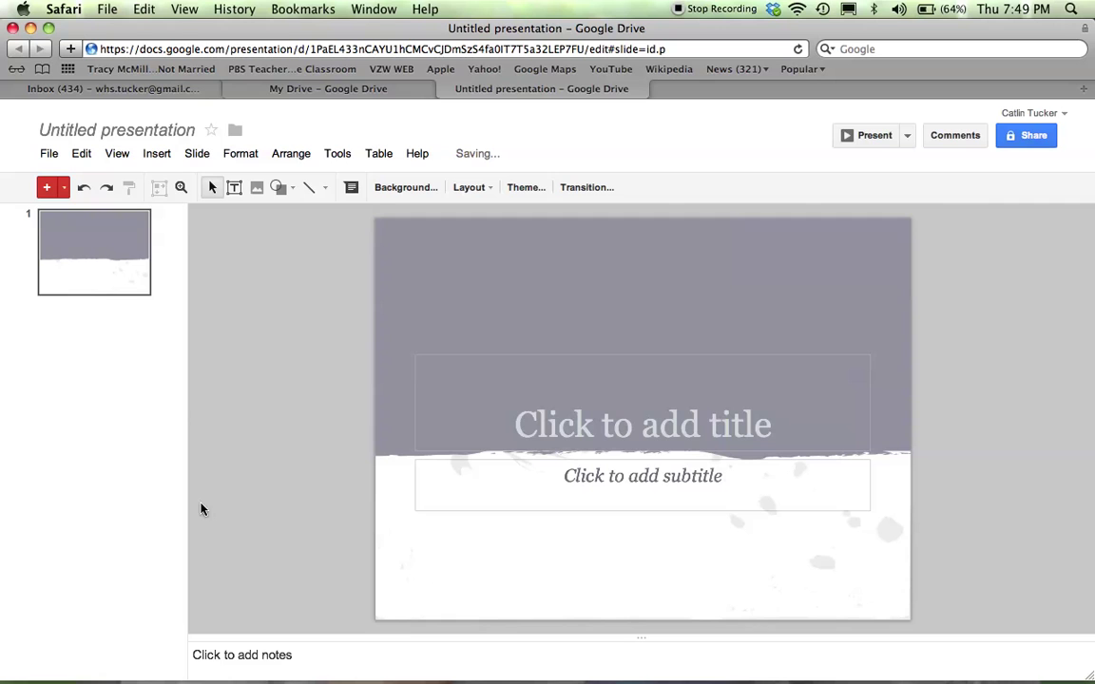
Rename the untitled presentation to 'Class Name - Last Name - Title of the Assignment'
left_click(112, 132)
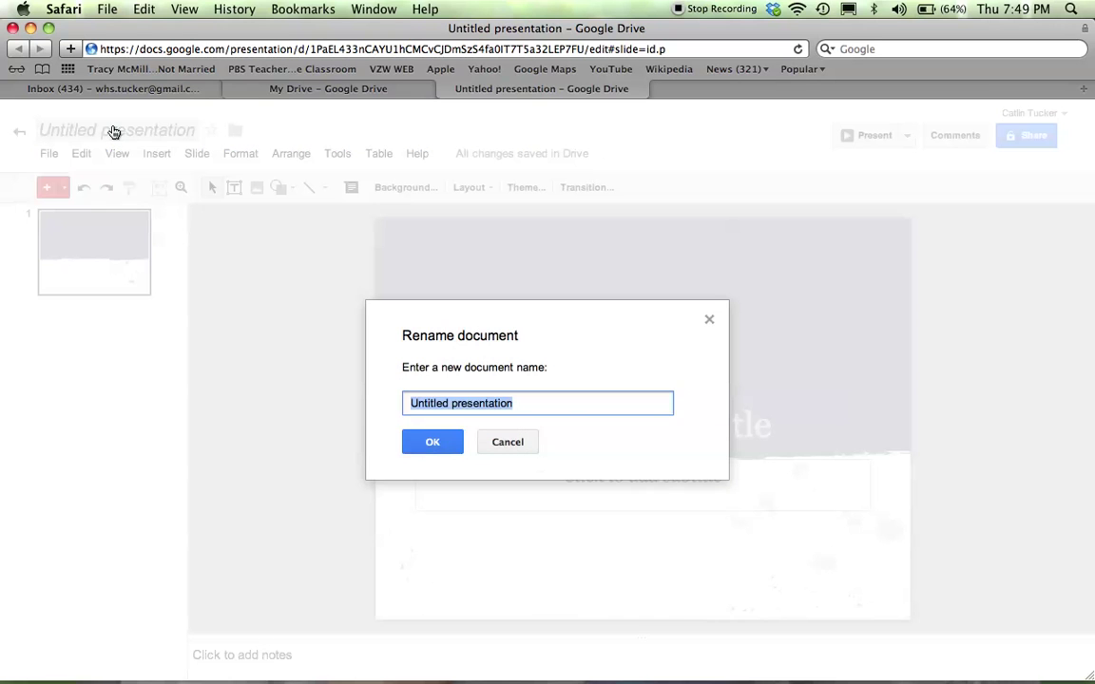
type("Class ")
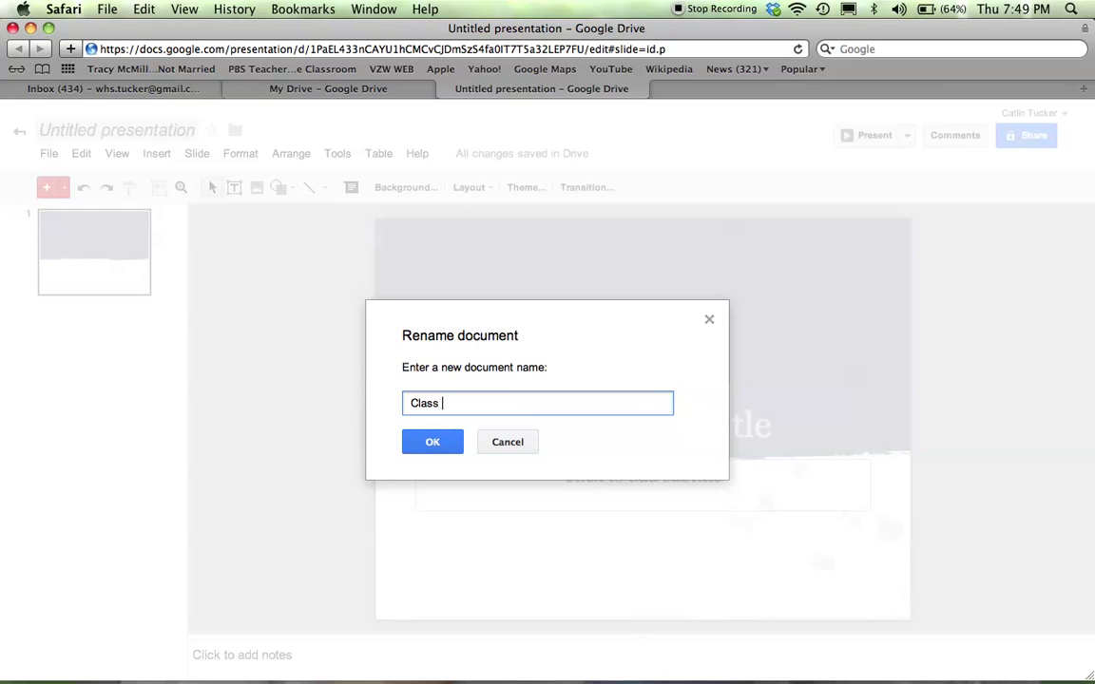
type("Name - Last Name ")
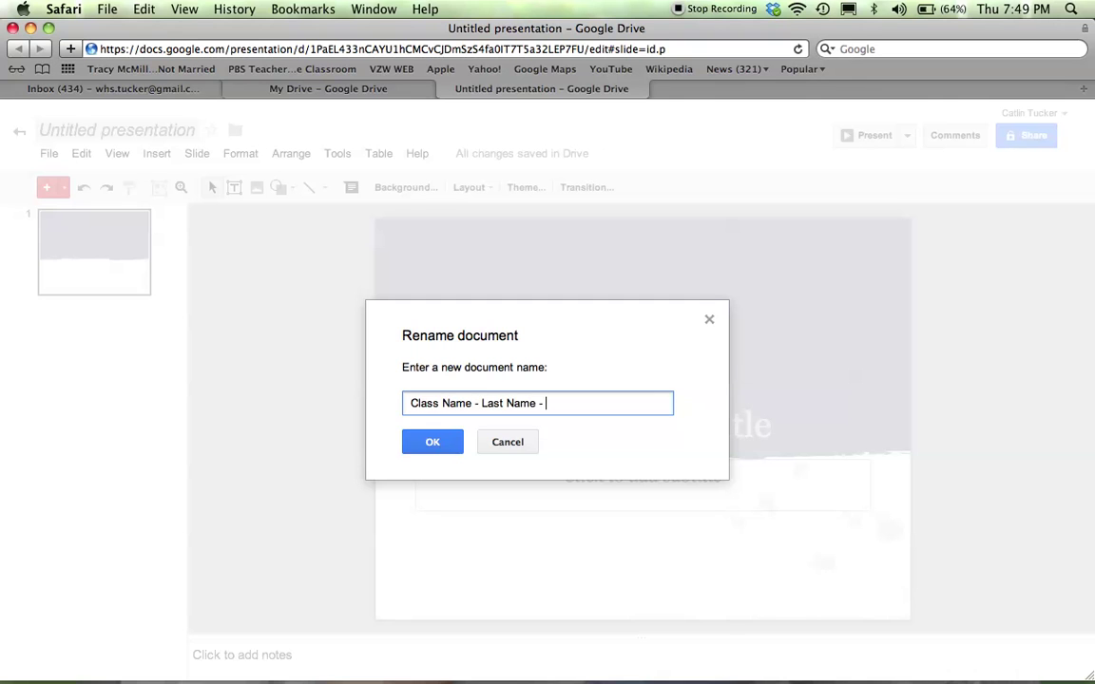
type("- Title f")
type(" the a")
key("BackSpace")
type("Assignment")
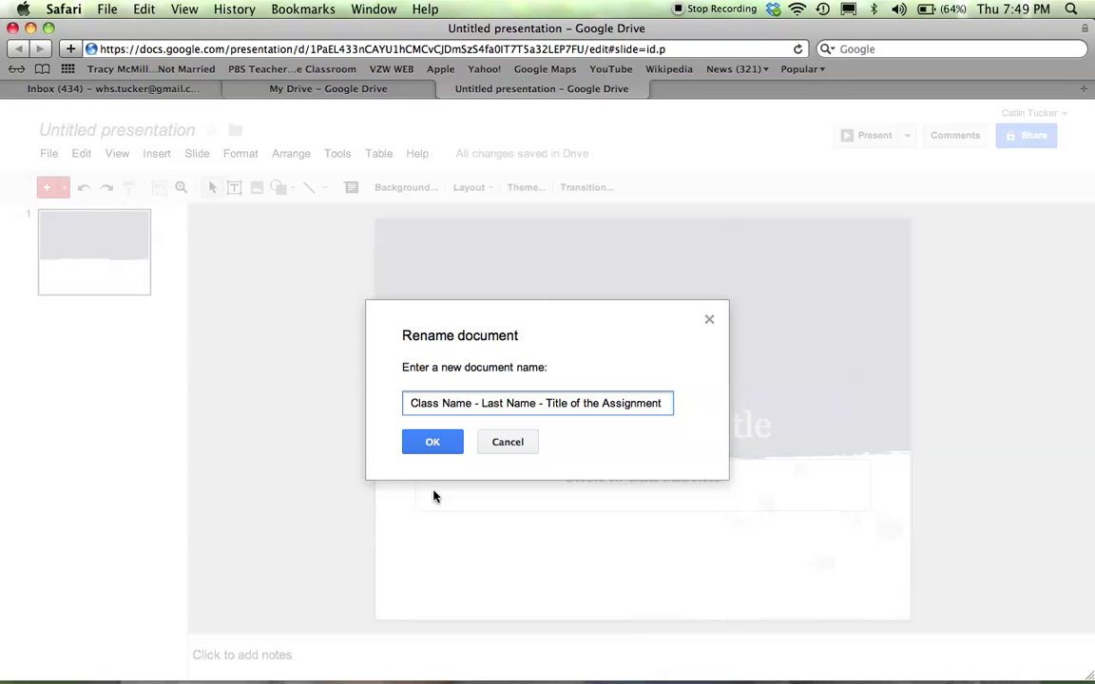
left_click(430, 453)
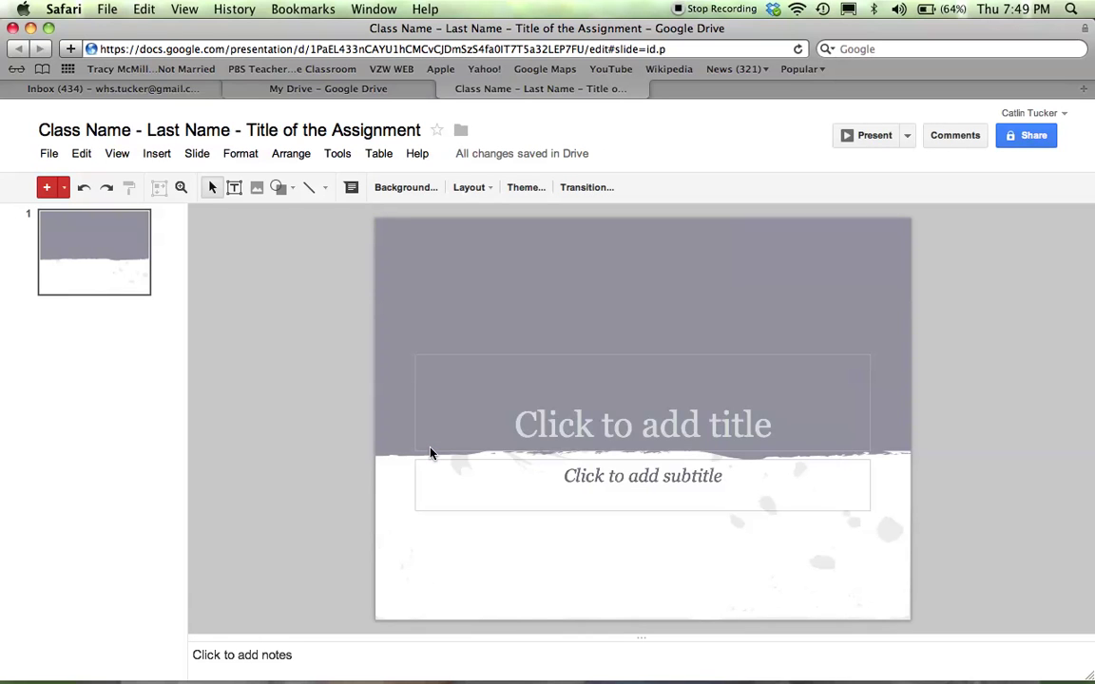
Type 'Expert Group Presentation' as the slide title
left_click(597, 428)
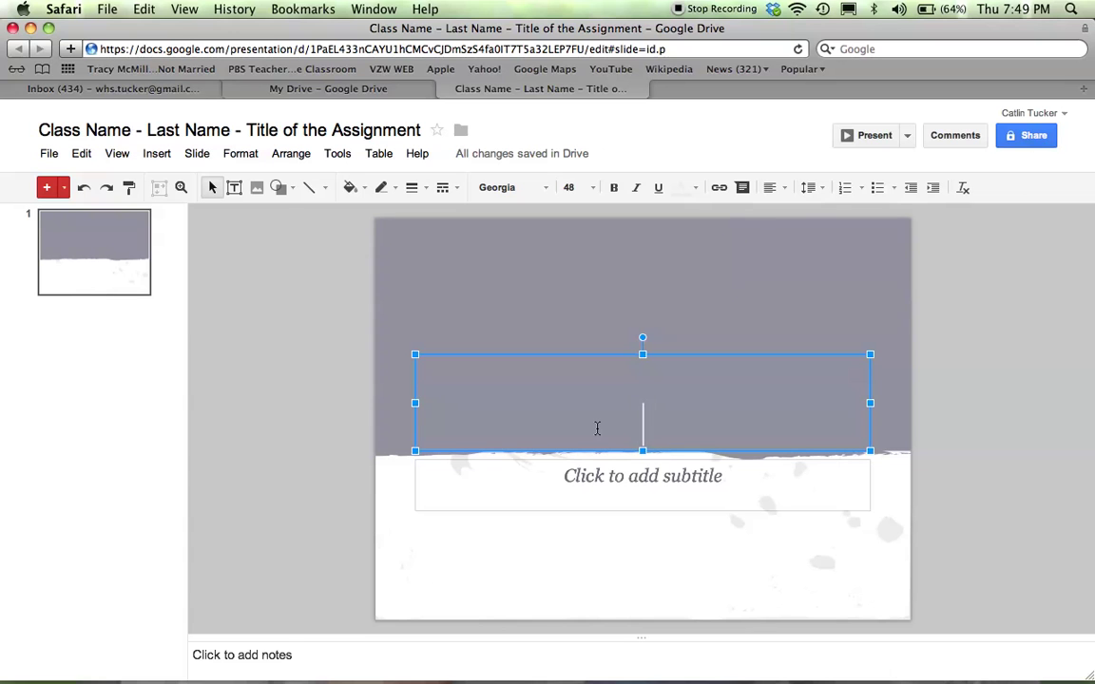
type("Expert Grpu")
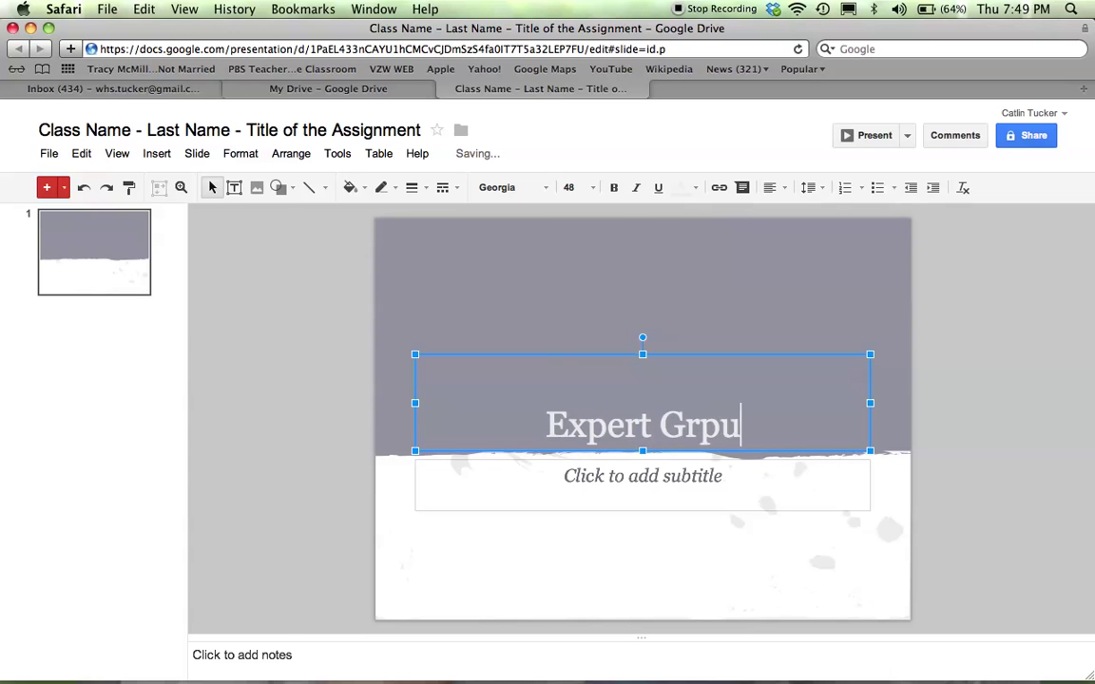
key("BackSpace")
key("BackSpace")
type("ou")
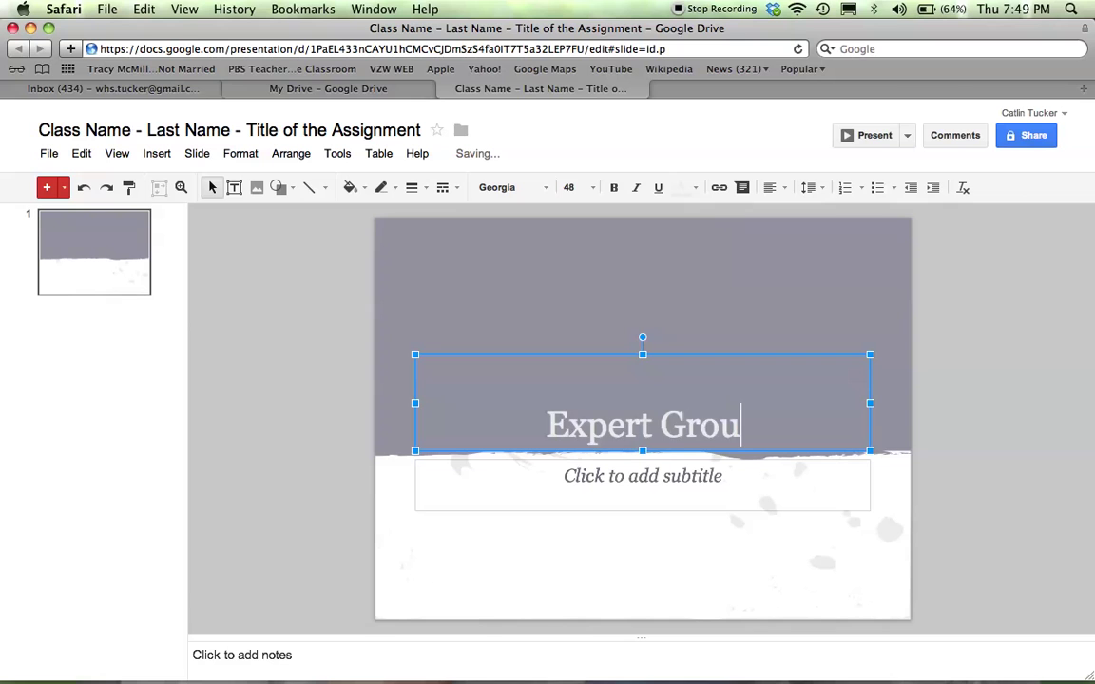
type("p Presentation")
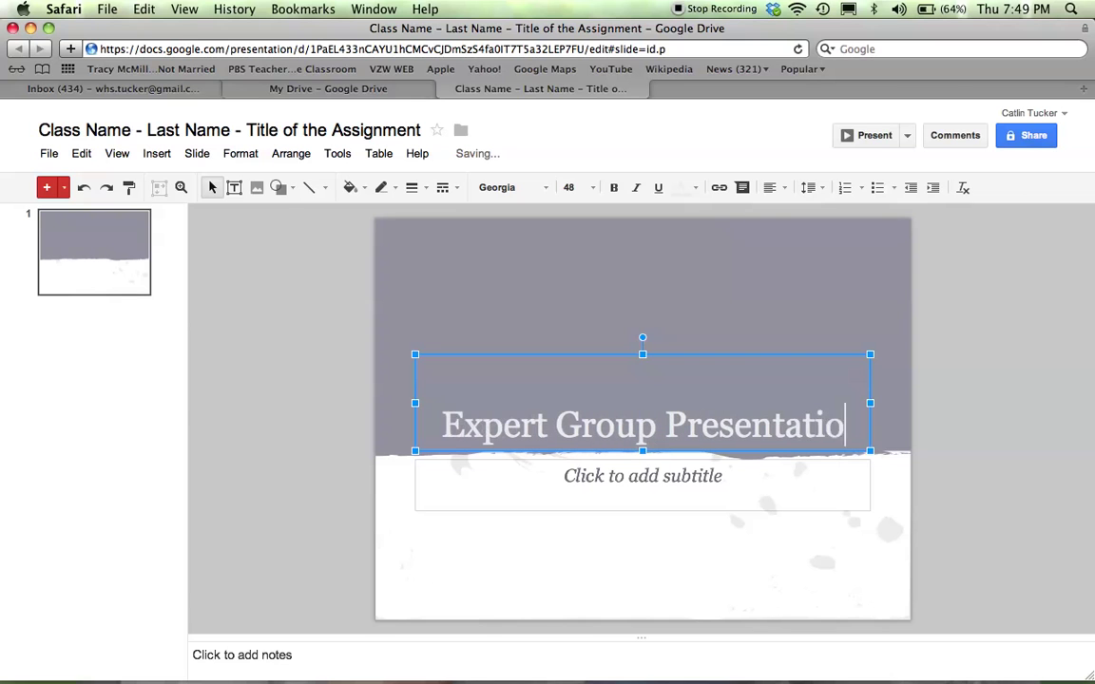
Add the subtitle 'The Dust Bowl' with the author's name on the next line
left_click(619, 486)
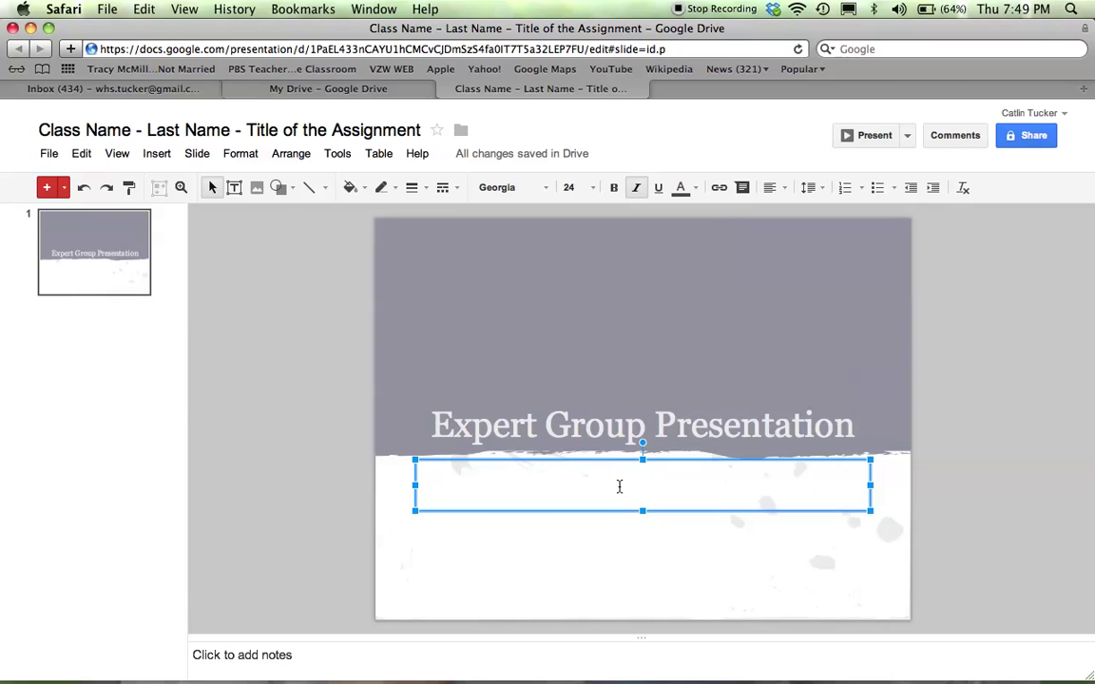
type("The Dust Bowl")
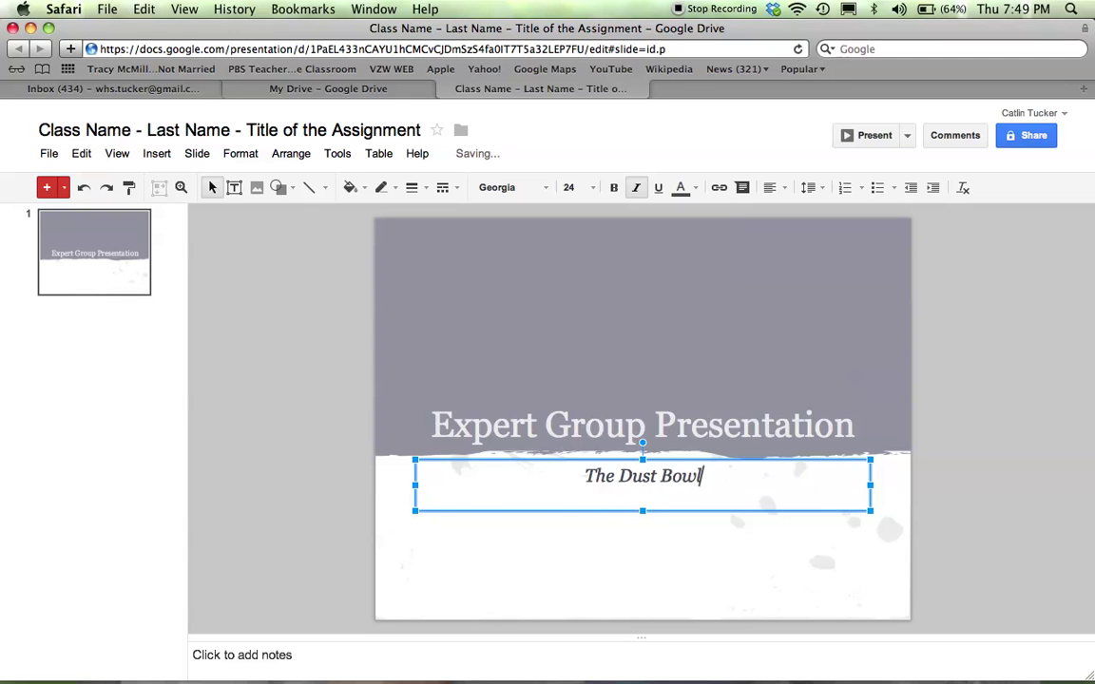
key("Return")
type("Catlin Tucker")
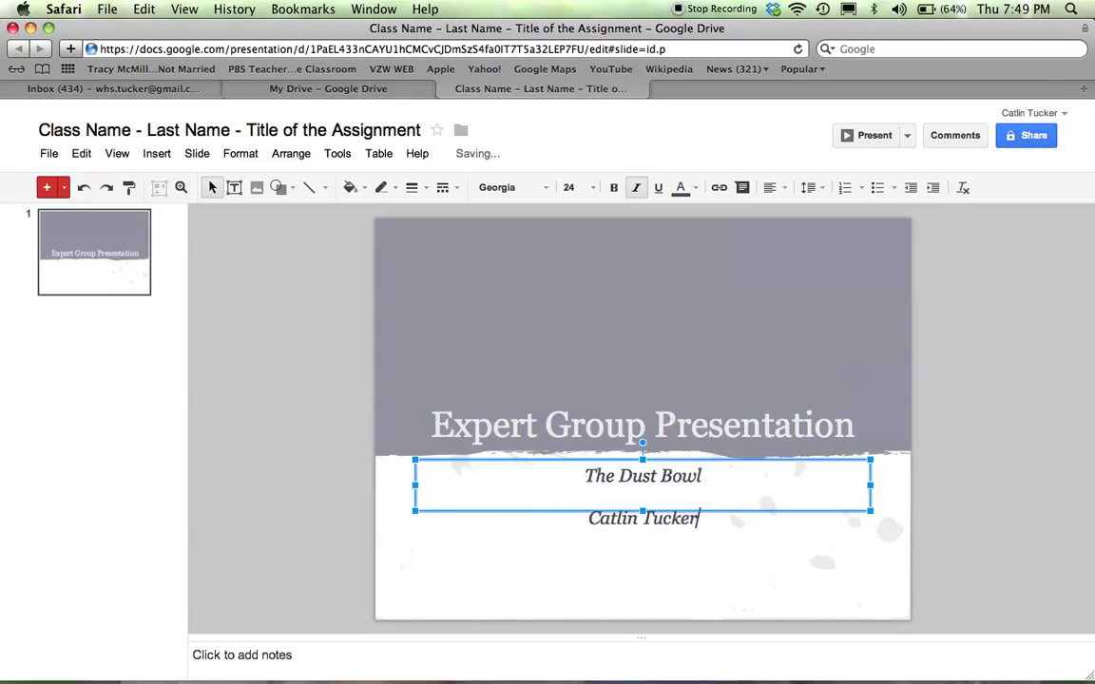
key("Return")
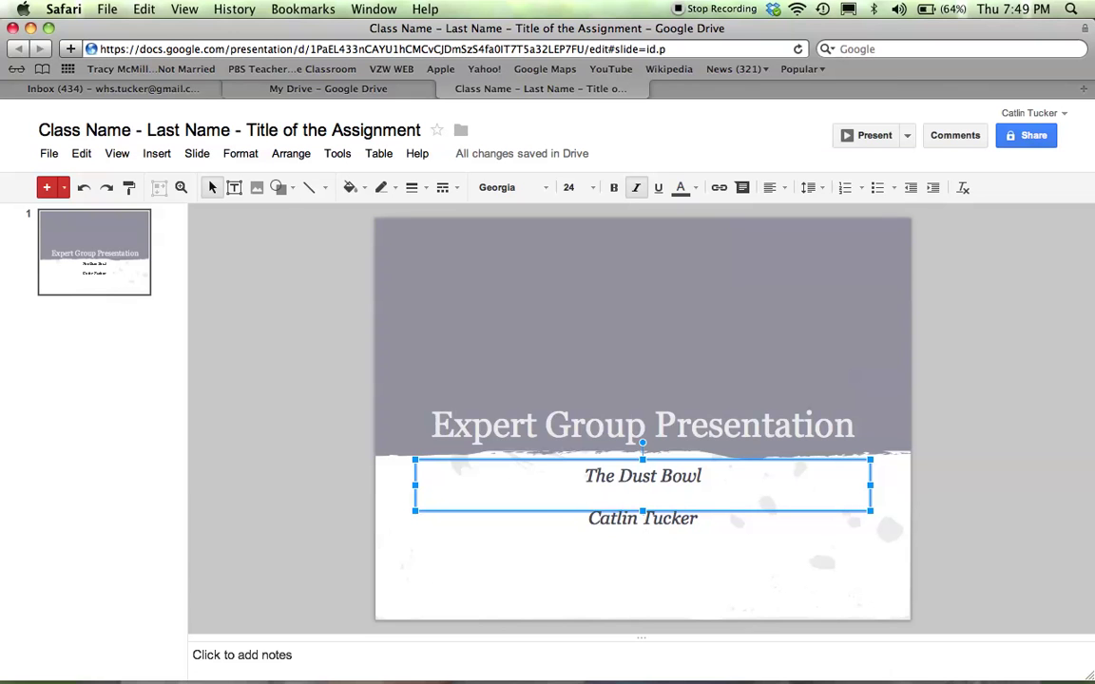
Set the title to Cambria 72 pt and move its box up slightly
left_click(605, 425)
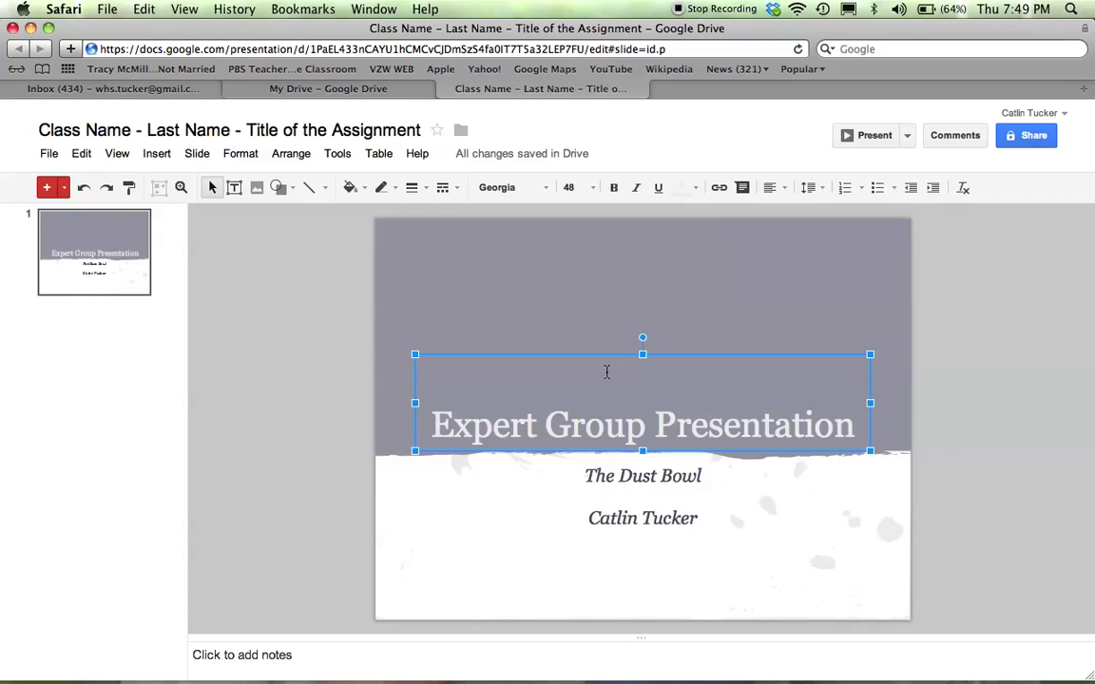
left_click(518, 188)
left_click(521, 216)
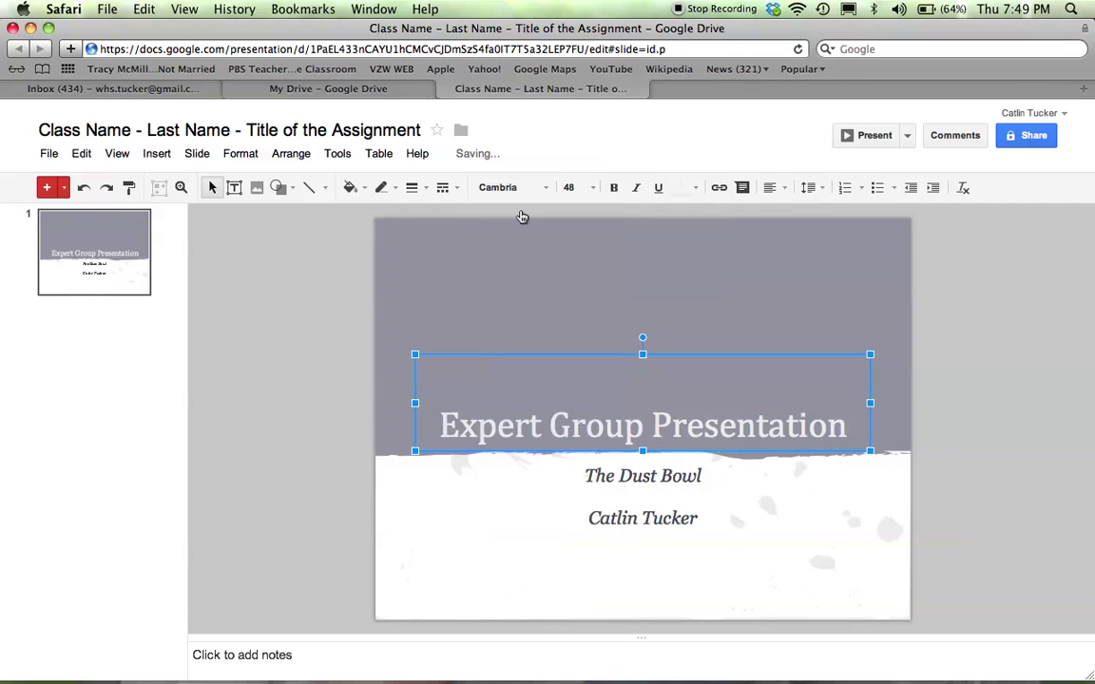
left_click(574, 188)
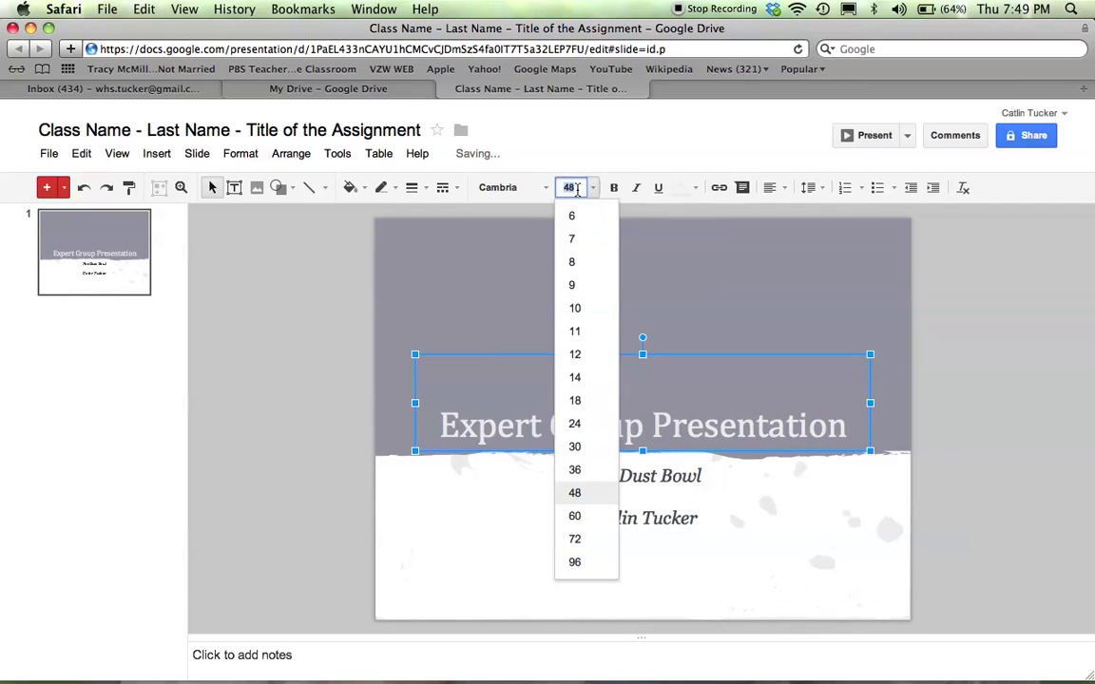
left_click(575, 539)
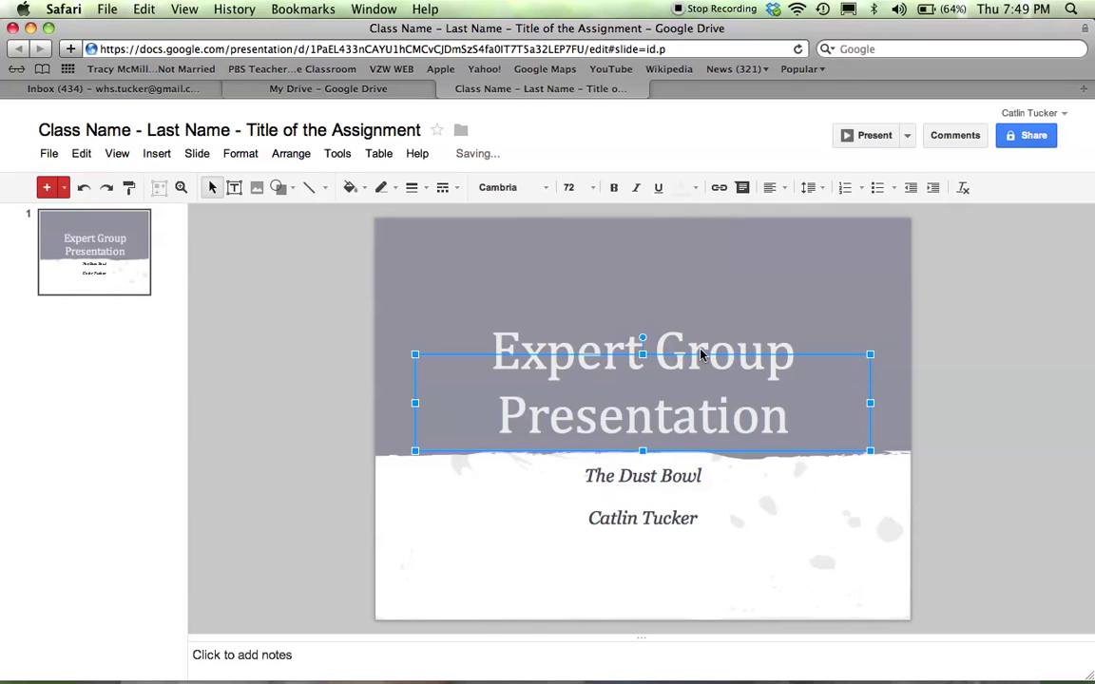
left_click_drag(701, 355, 701, 319)
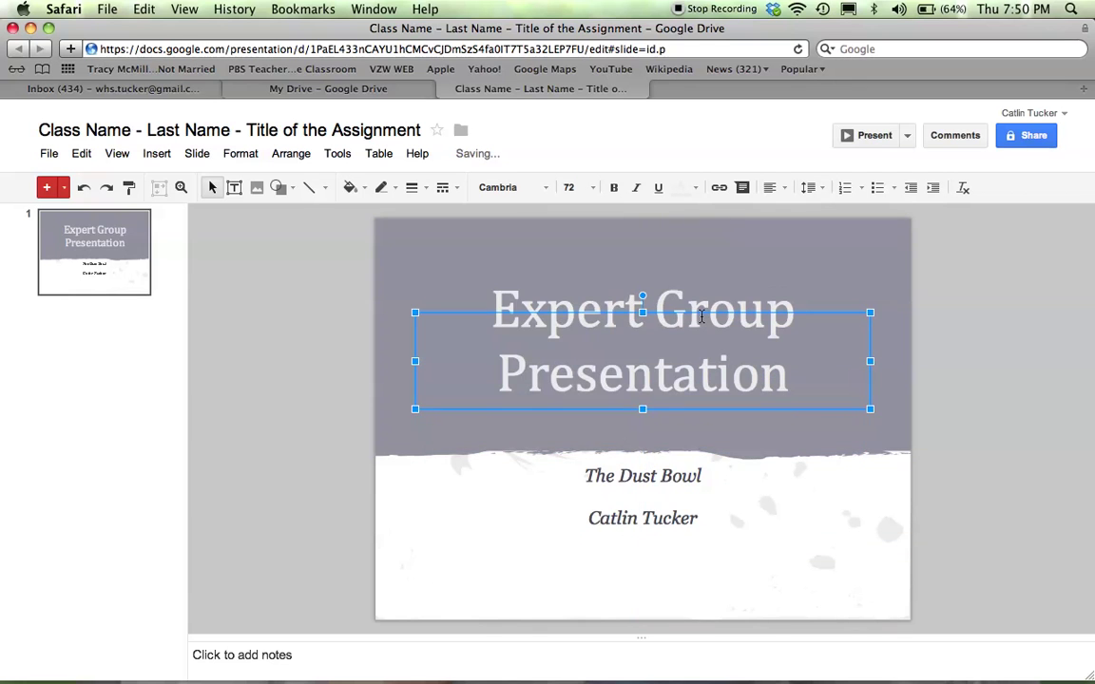
Set the subtitle to Cambria 36 pt and look over the text colour choices
left_click(593, 463)
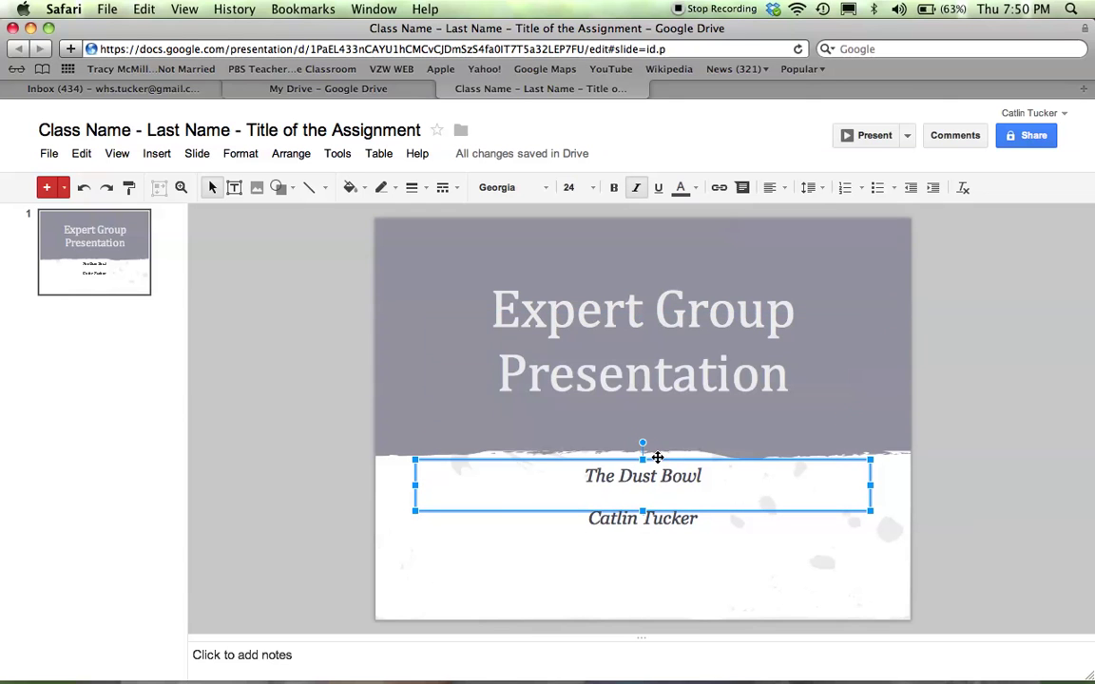
left_click(529, 188)
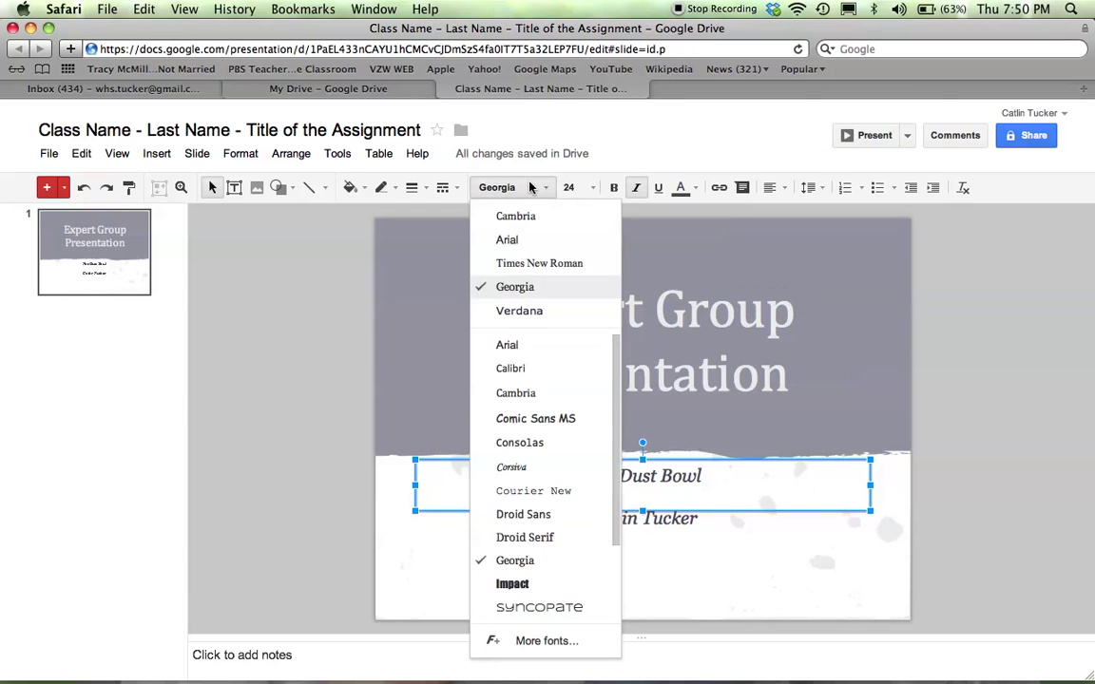
left_click(526, 218)
left_click(569, 187)
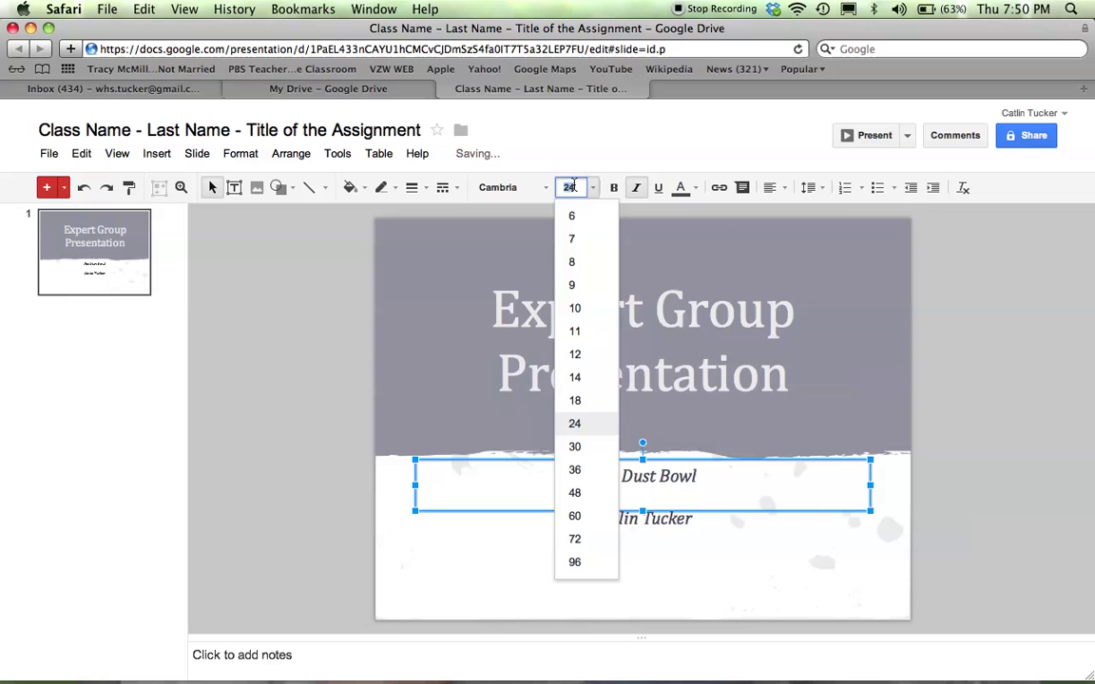
left_click(576, 468)
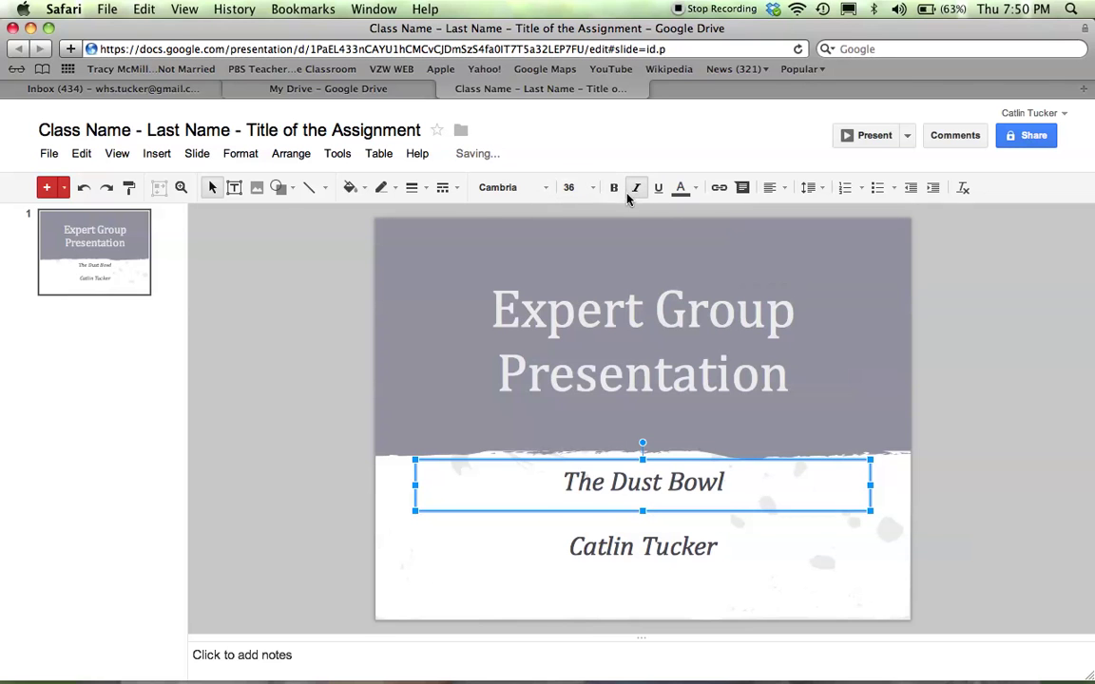
left_click(683, 189)
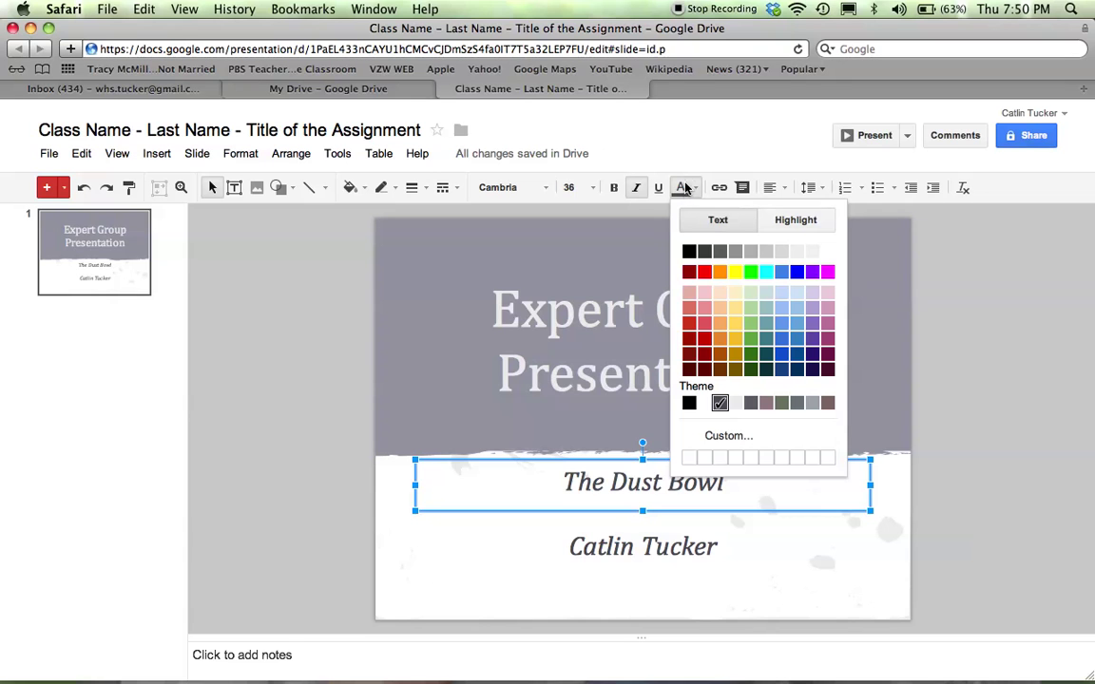
left_click(880, 287)
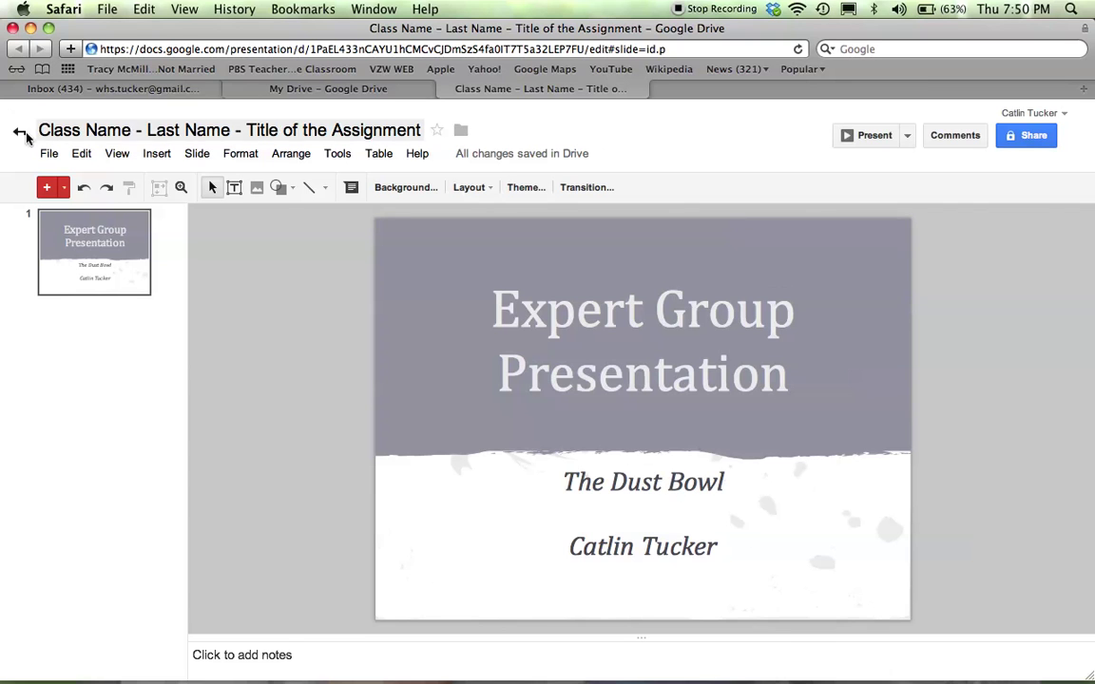
Add slide 2 after the title slide and click into its title and body placeholders
left_click(45, 190)
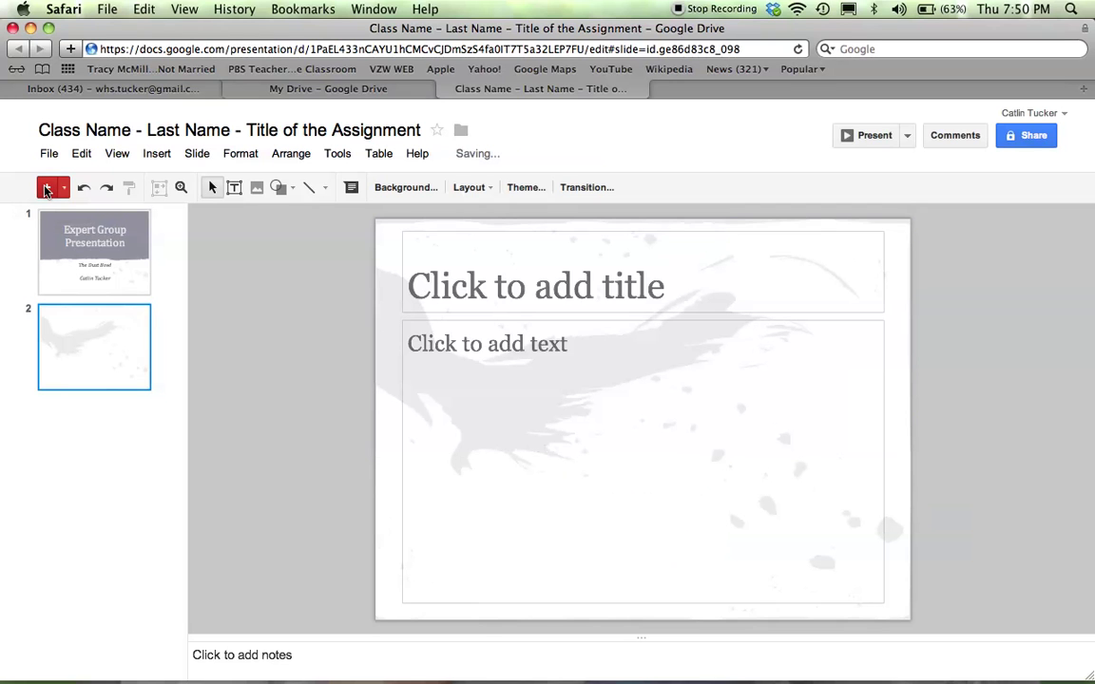
left_click(556, 281)
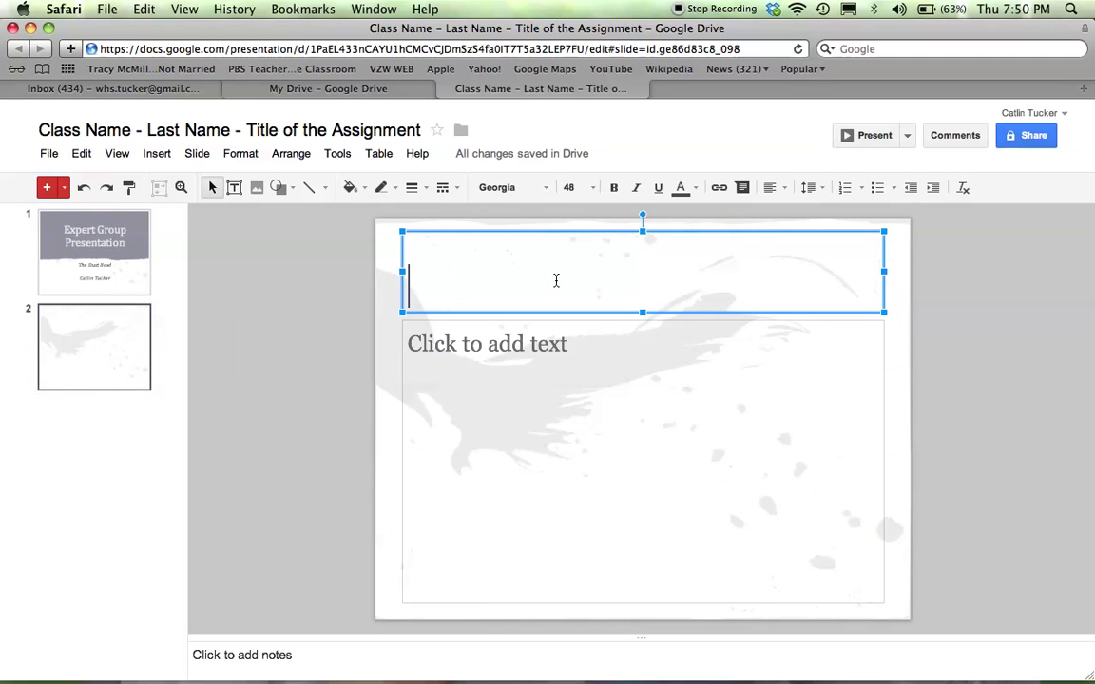
left_click(536, 340)
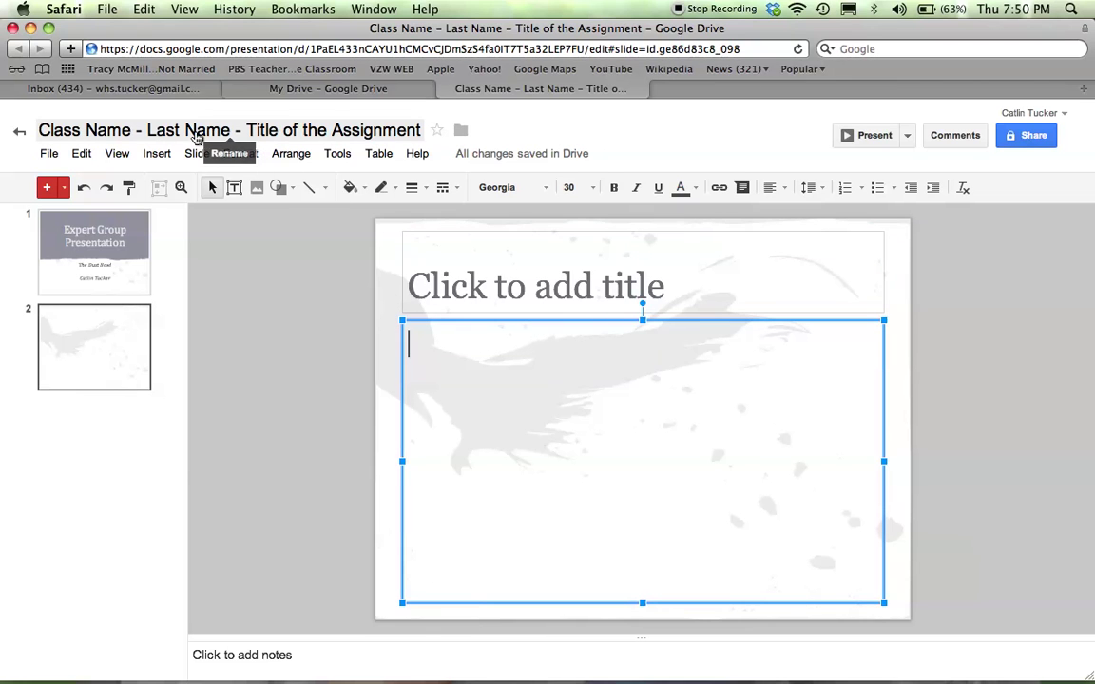
left_click(156, 154)
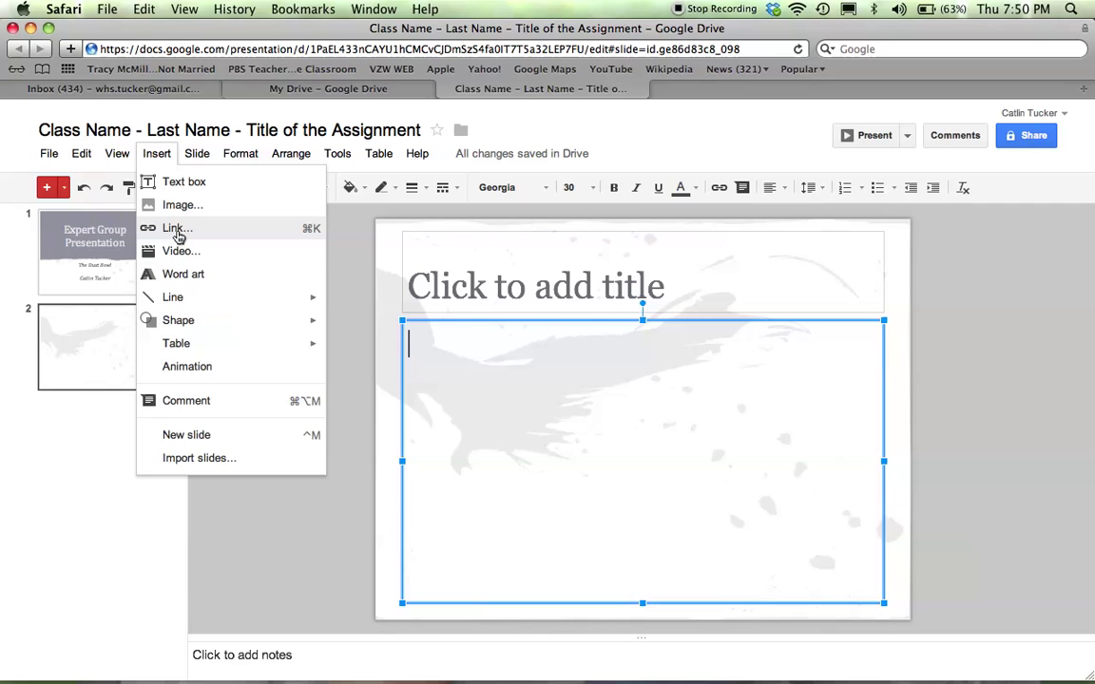
left_click(176, 252)
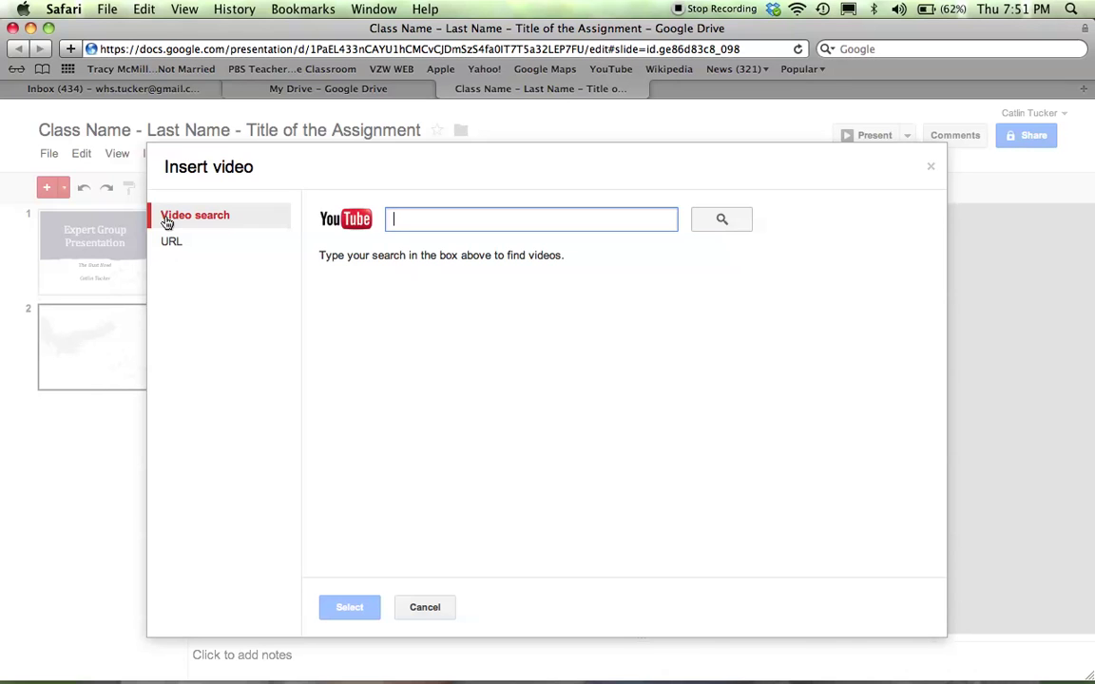
left_click(168, 243)
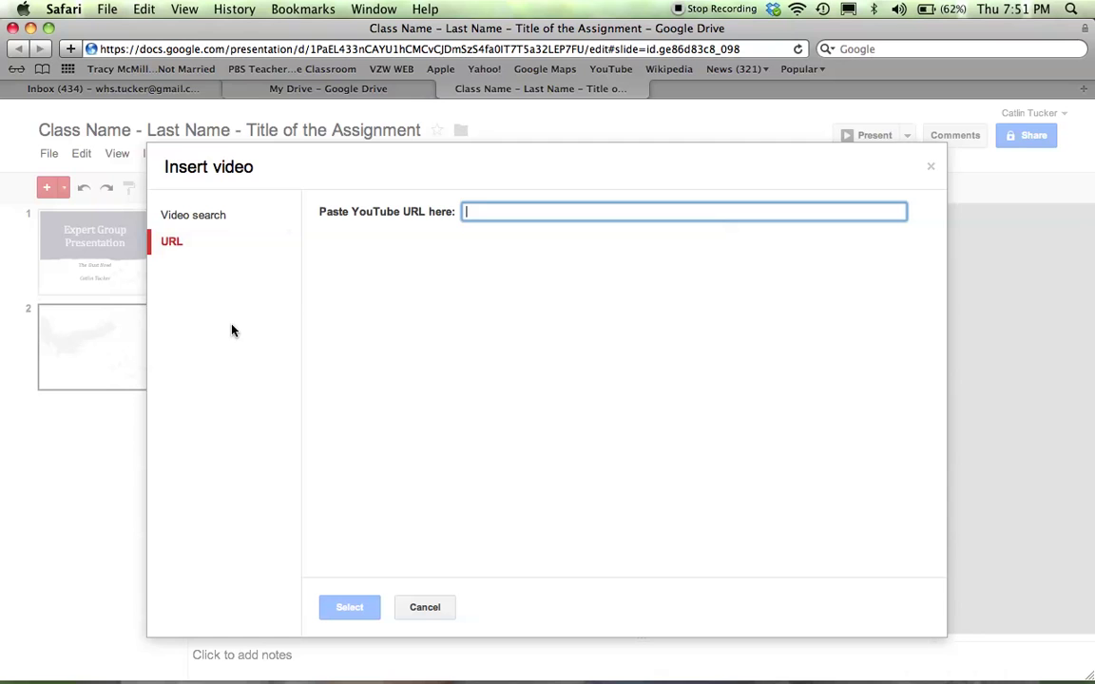
left_click(427, 610)
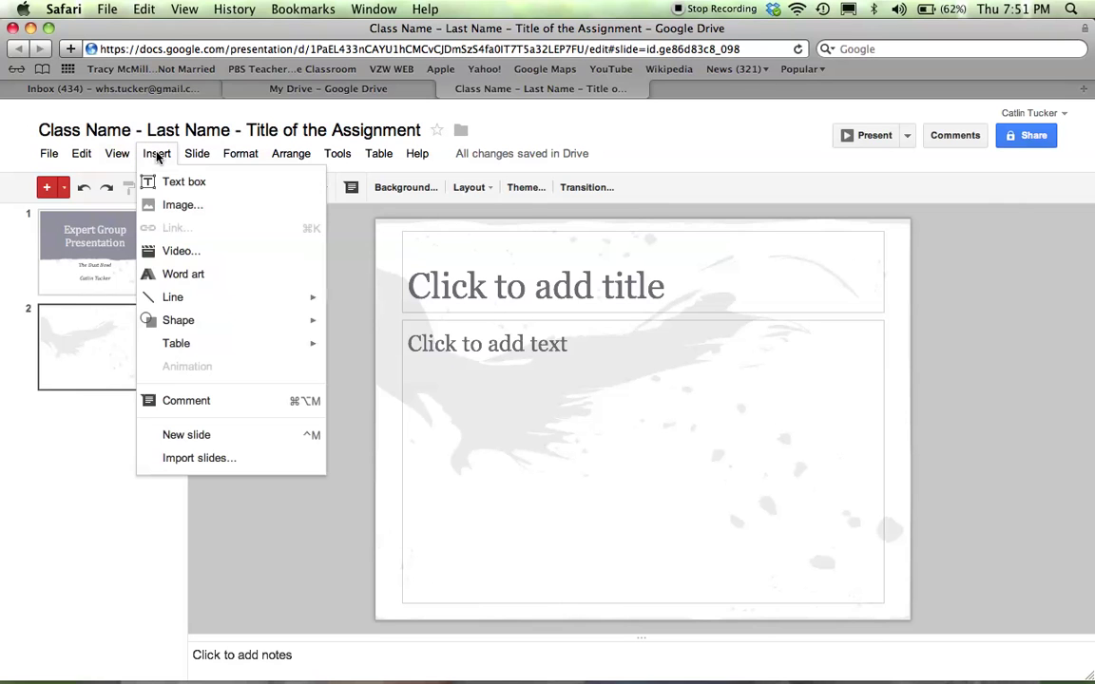
mouse_move(172, 343)
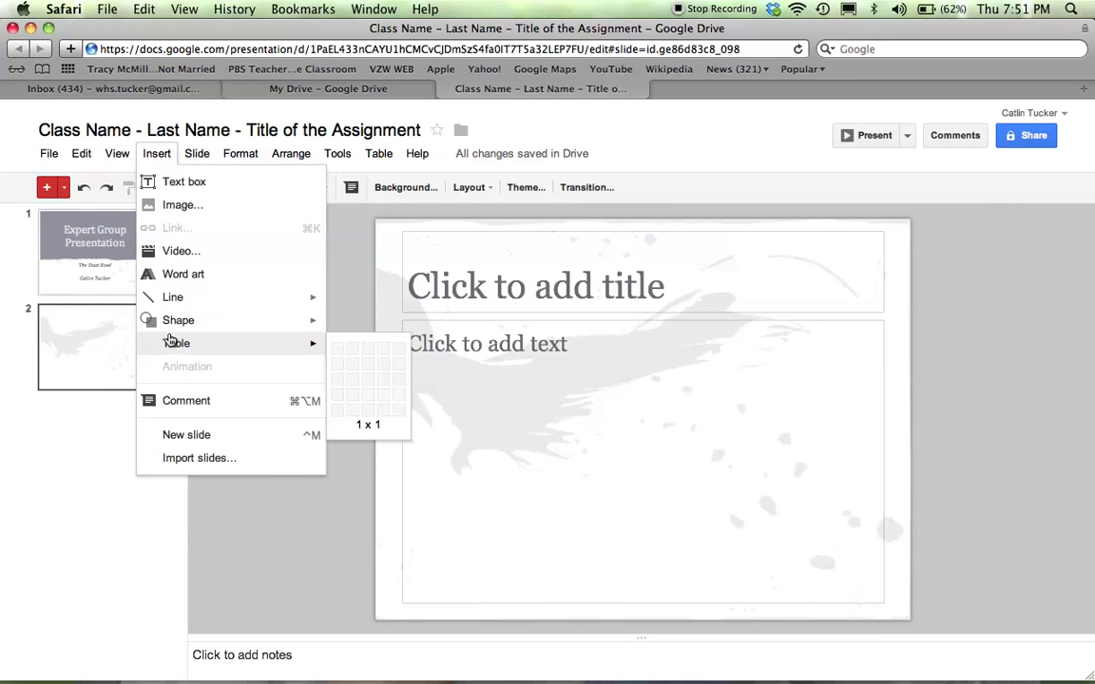
mouse_move(169, 320)
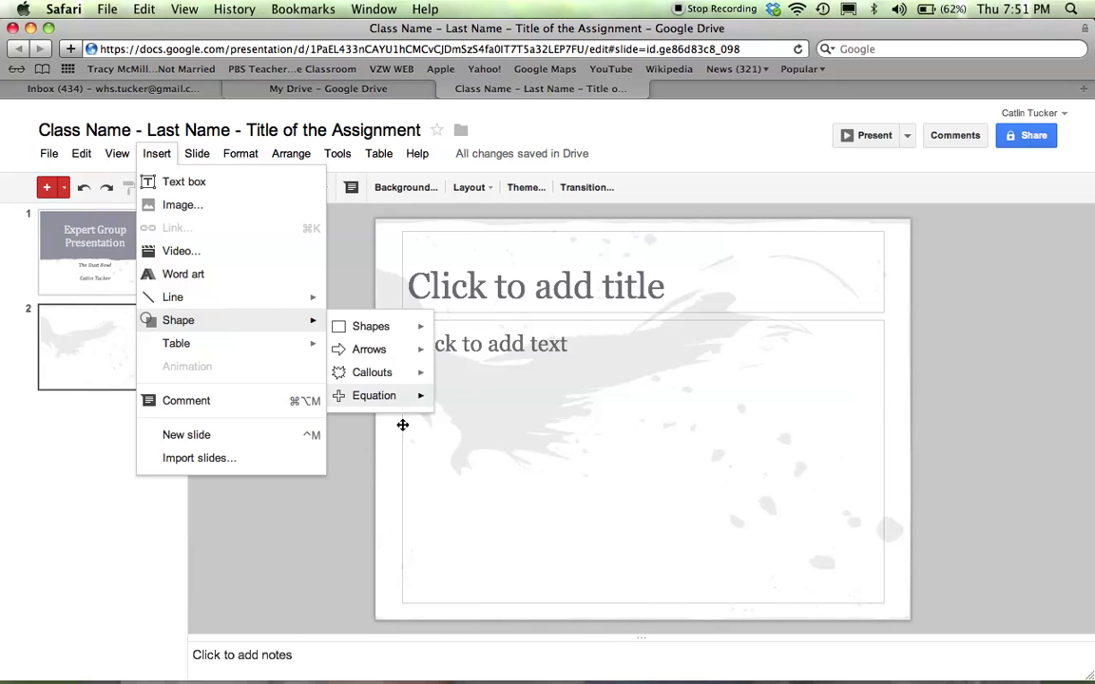
left_click(977, 460)
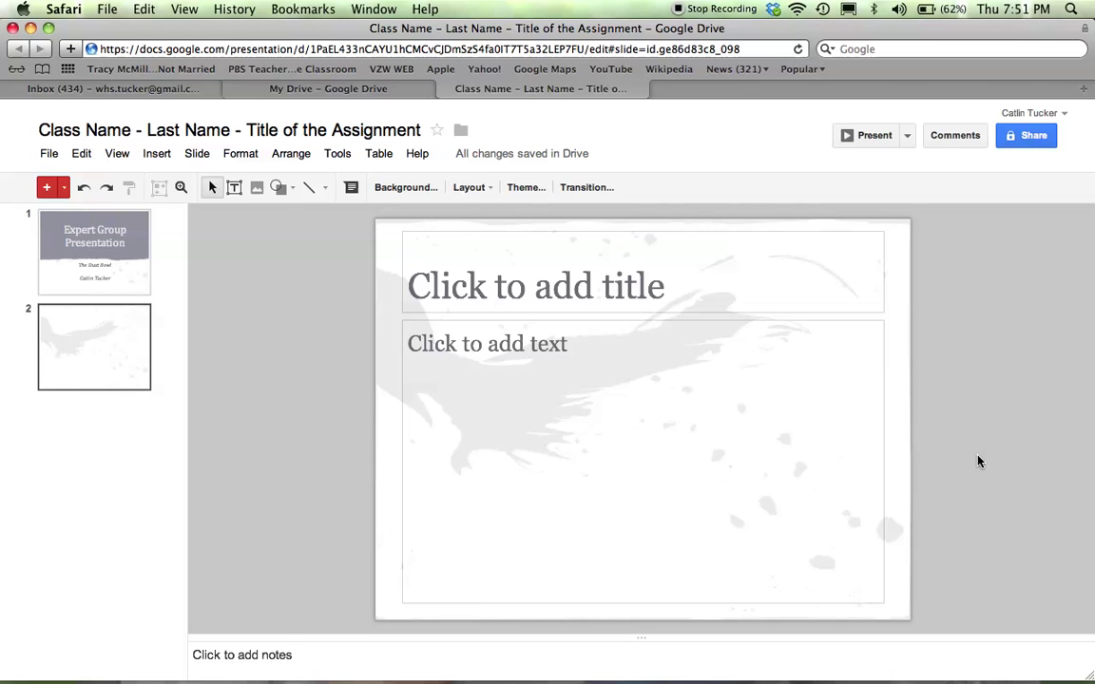
left_click(1033, 136)
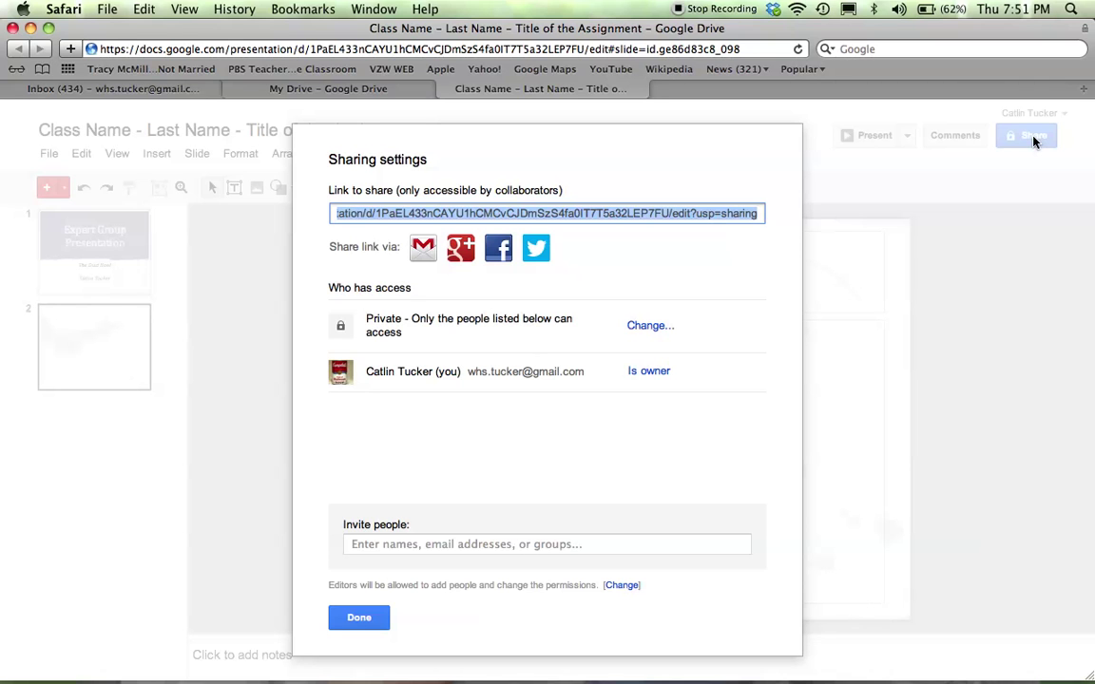
left_click(490, 543)
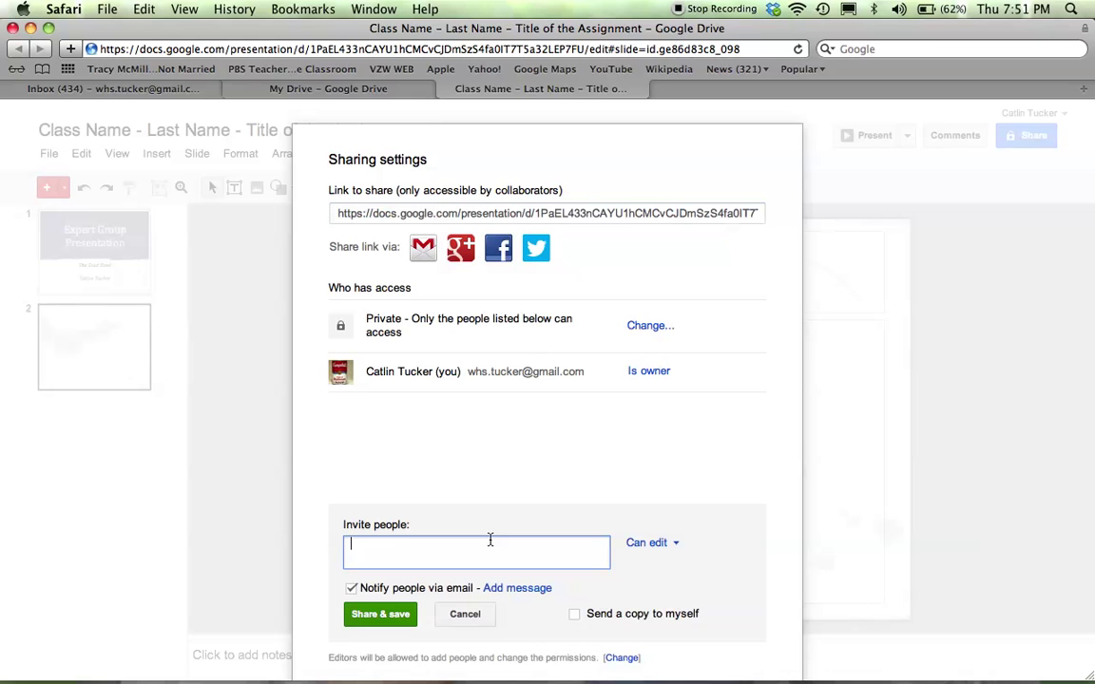
left_click(667, 543)
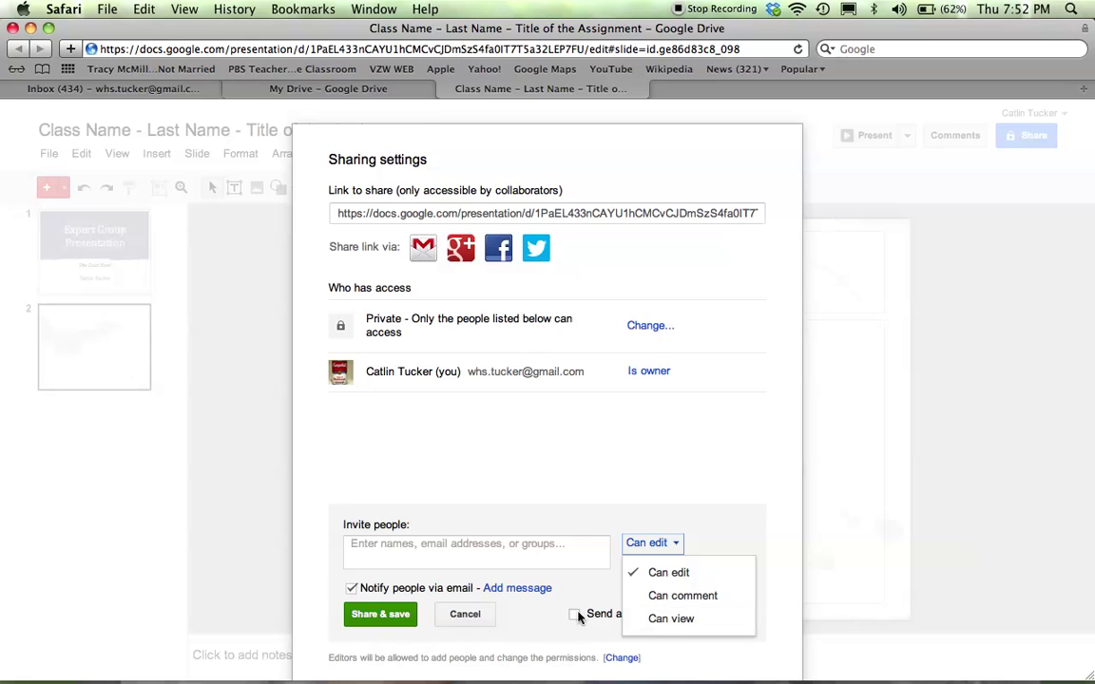
left_click(395, 619)
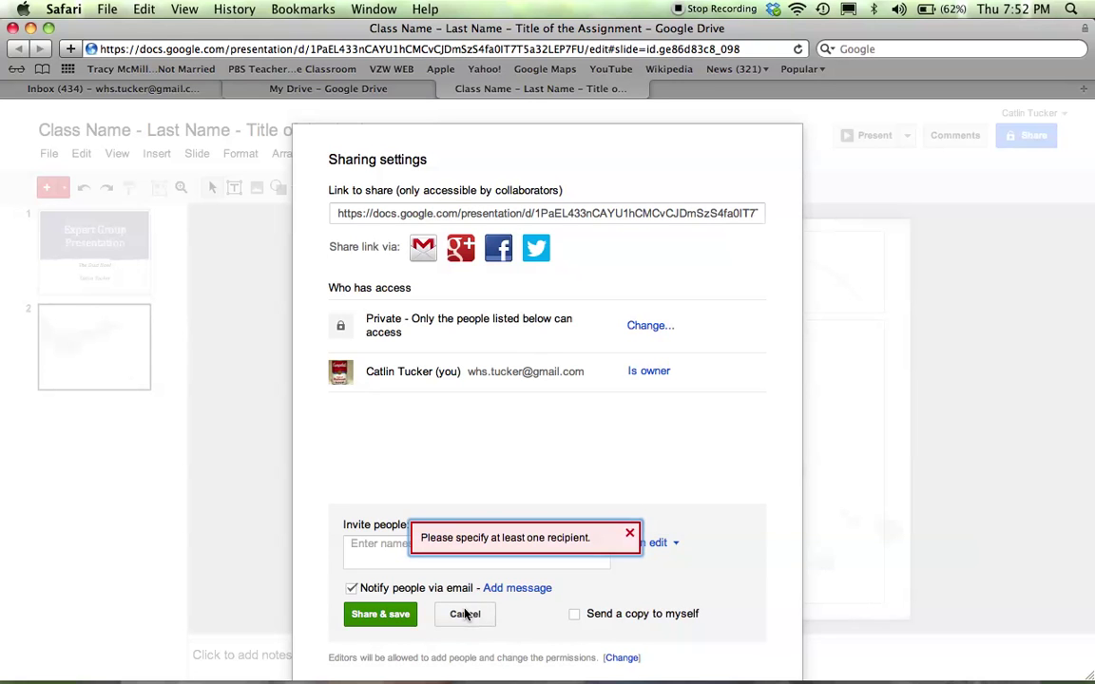
left_click(465, 614)
left_click(360, 618)
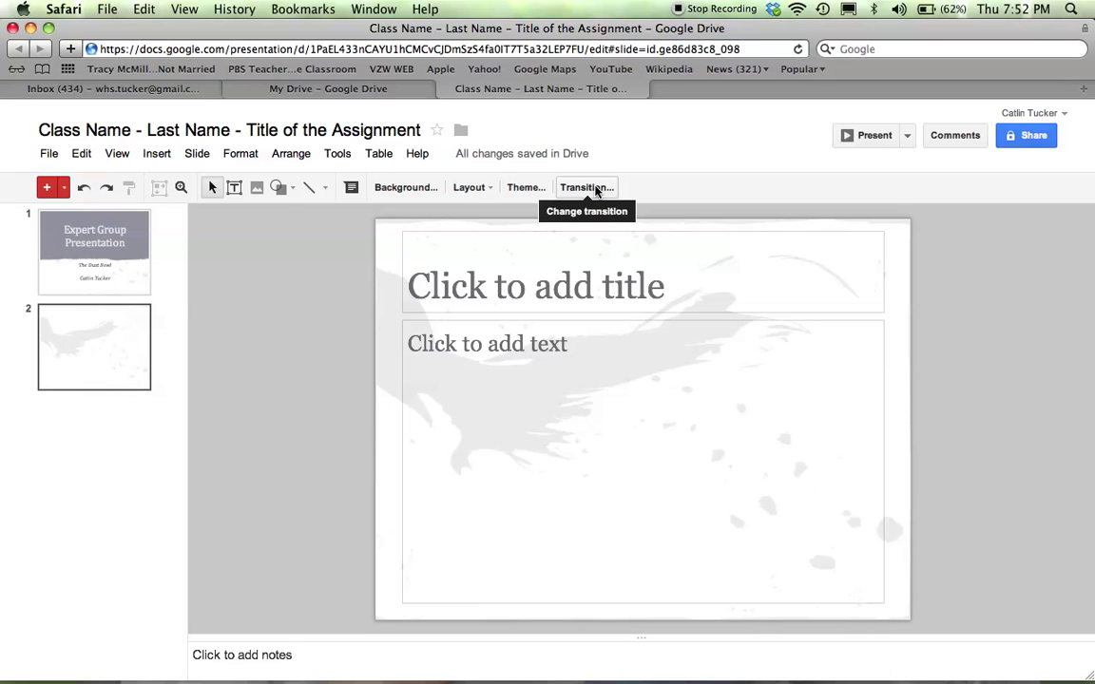
Add a third slide and review the File > Download as formats
left_click(44, 188)
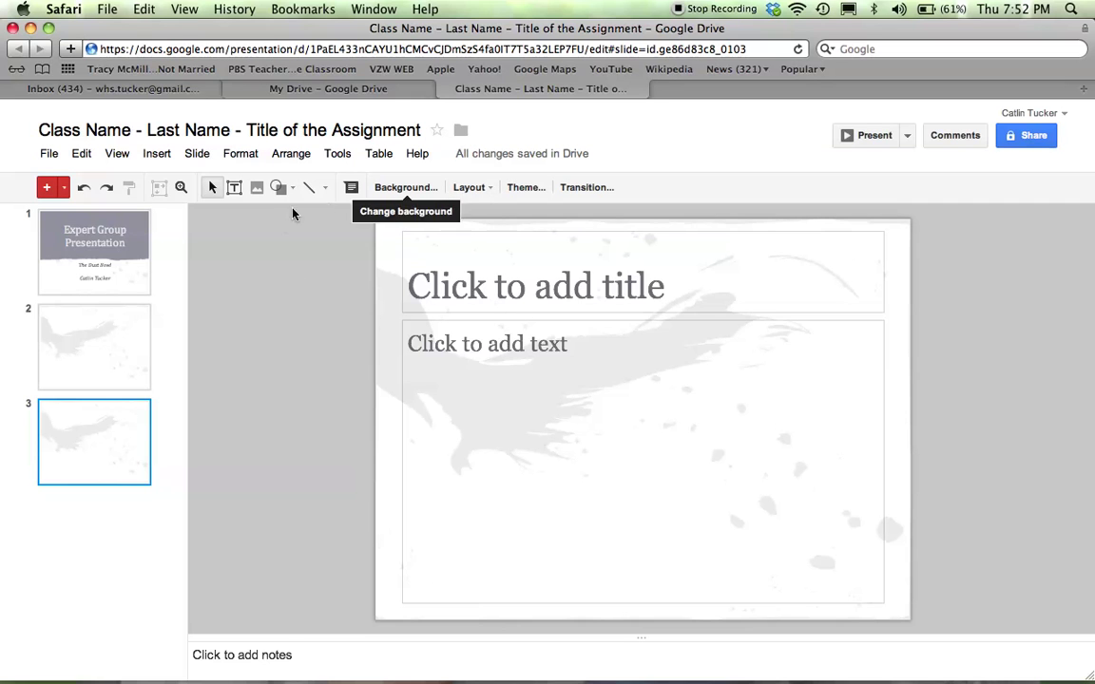
left_click(48, 154)
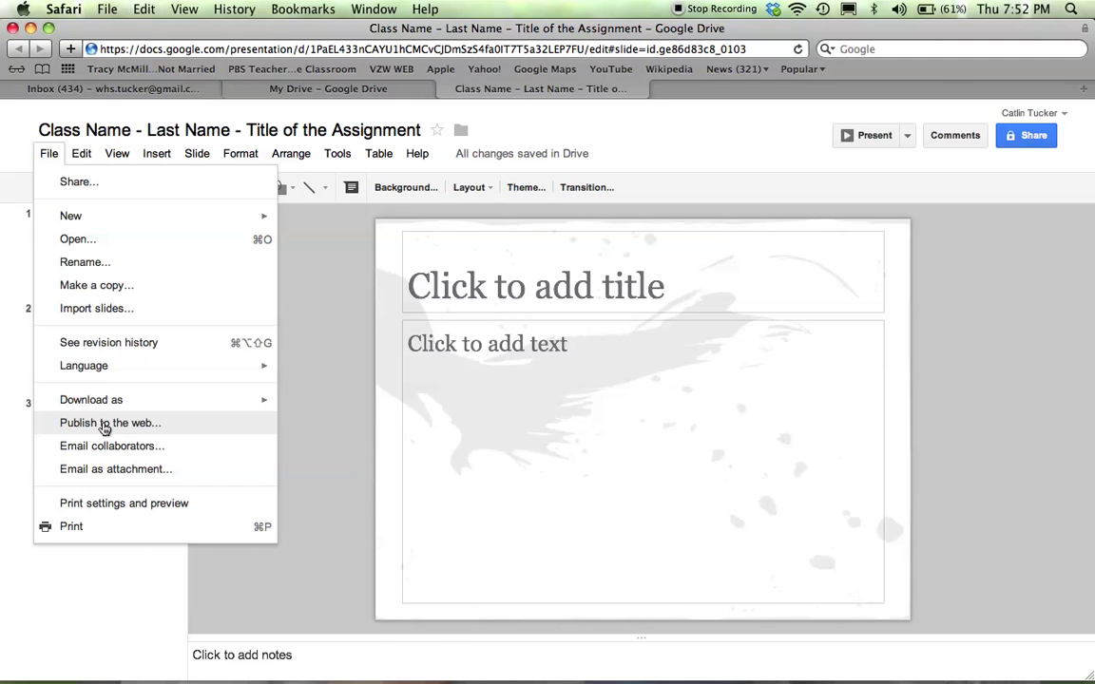
mouse_move(107, 401)
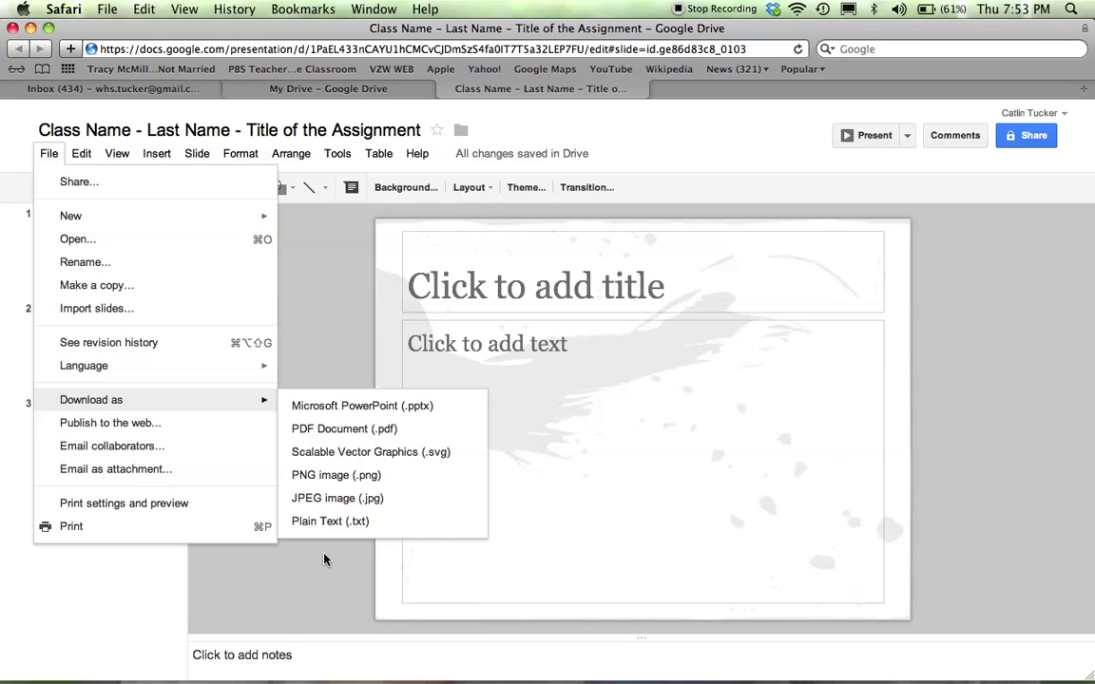
left_click(324, 560)
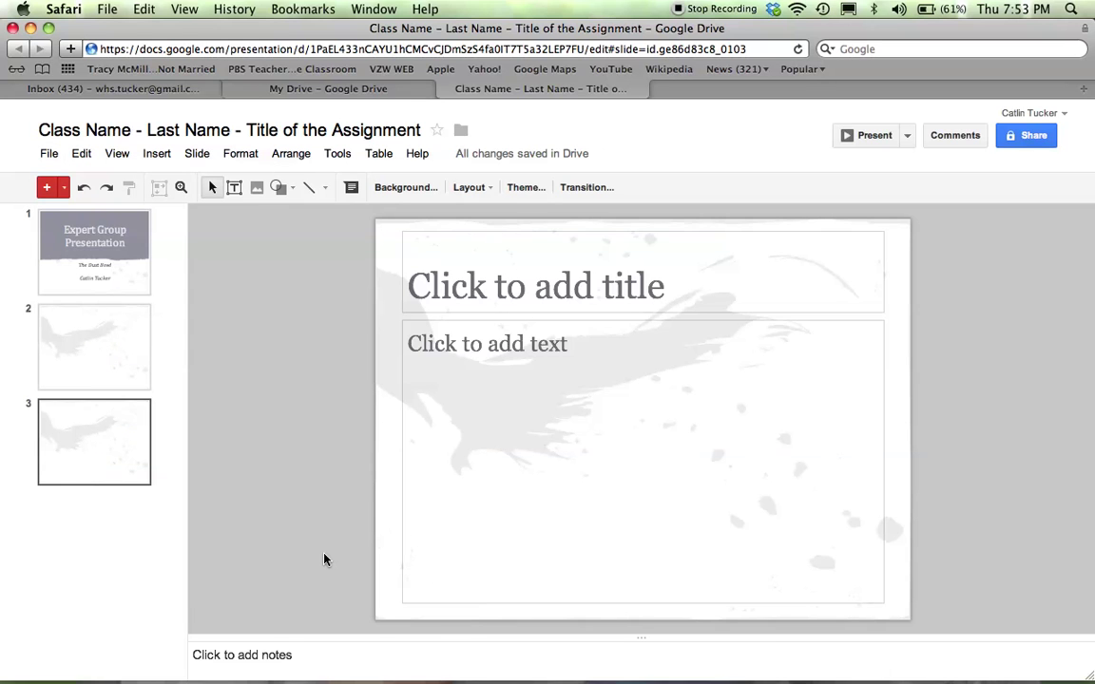
Show the Insert menu's list of insertable items
left_click(157, 156)
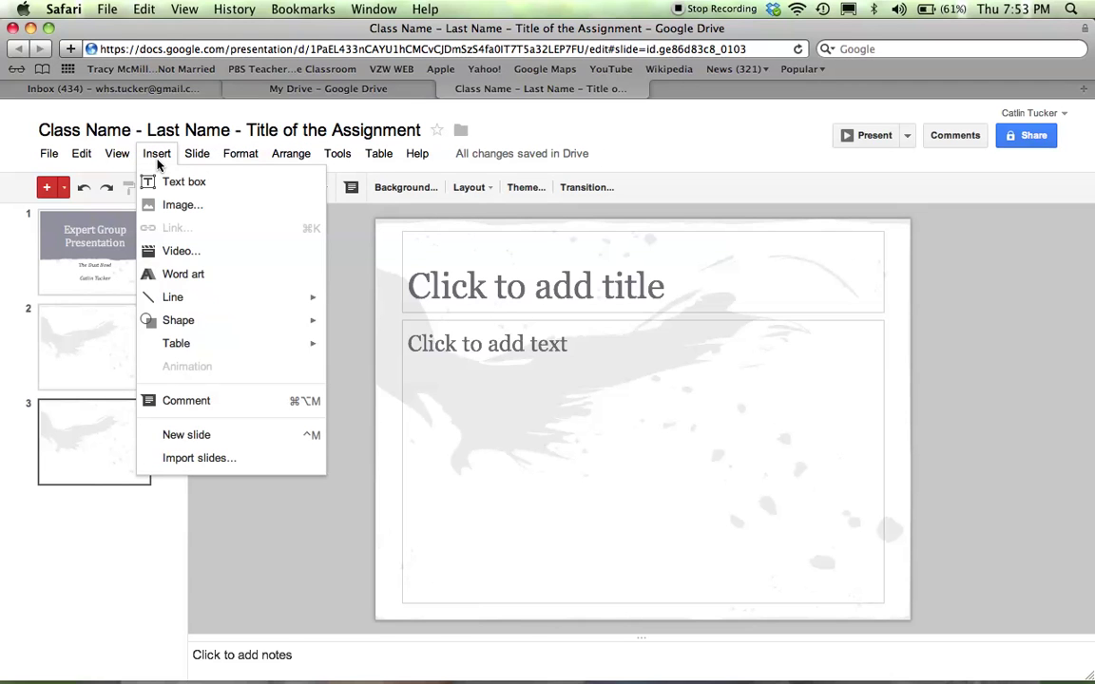